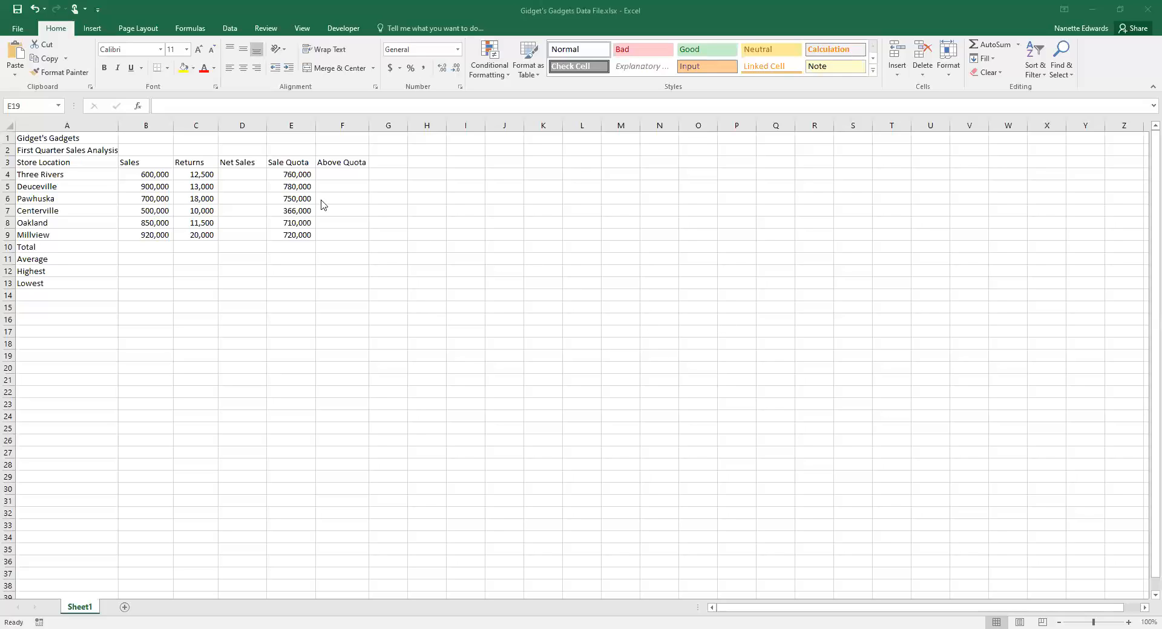
Calculate Net Sales for Three Rivers in cell D4 with the formula =B4-C4
{"action": "left_click", "coordinate": [241, 175]}
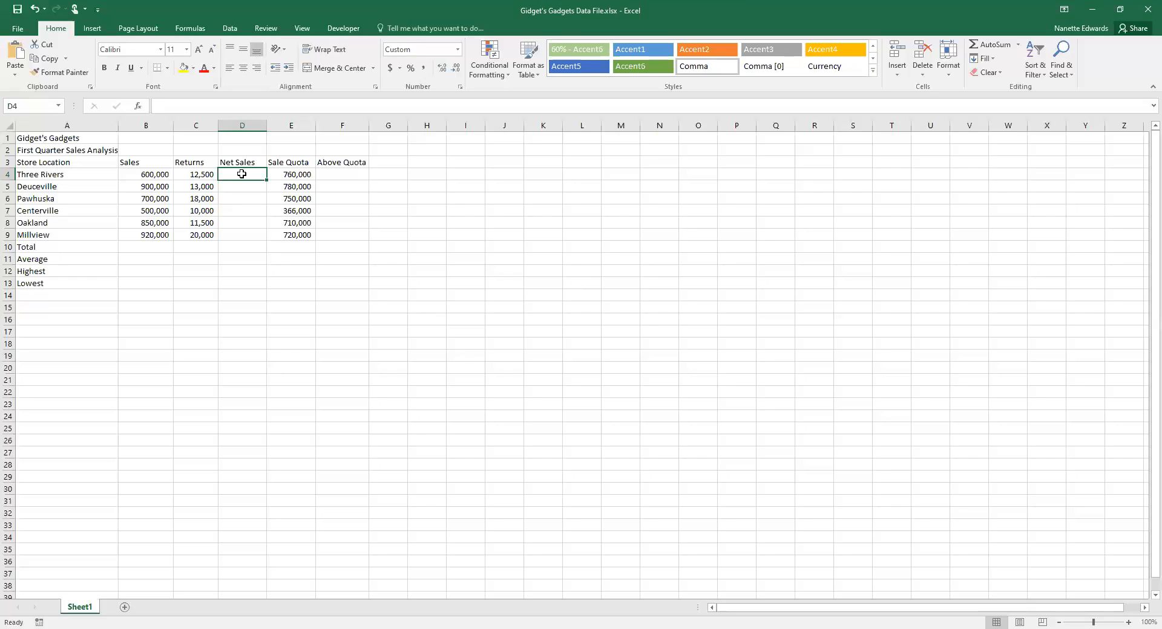
{"action": "type", "text": "+"}
{"action": "key", "text": "BackSpace"}
{"action": "type", "text": "="}
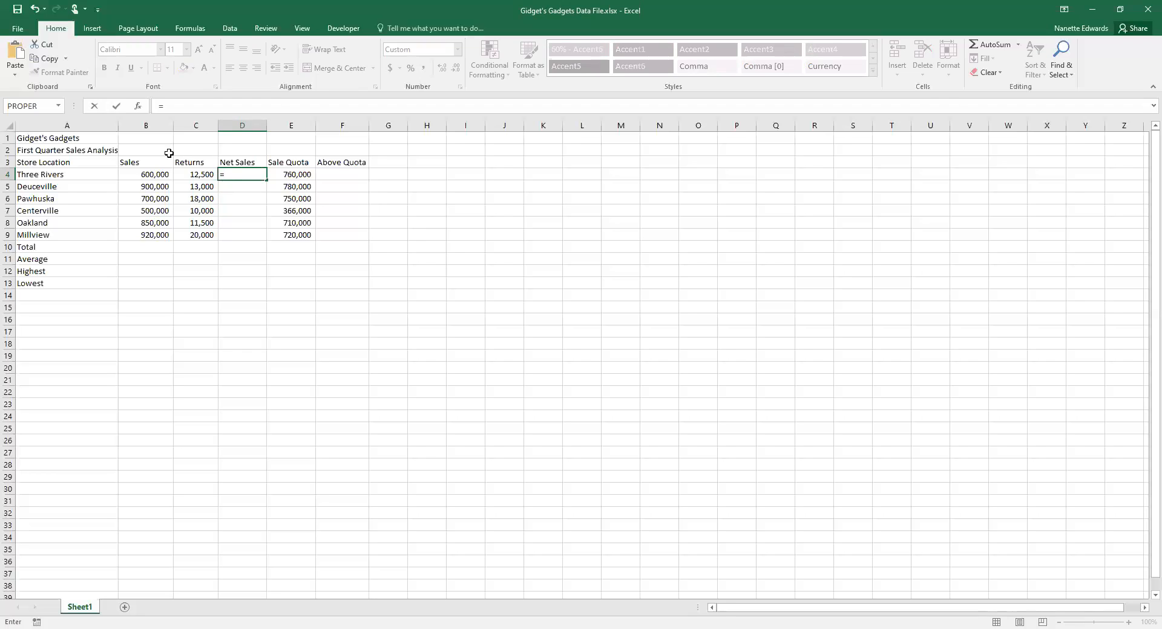
{"action": "left_click", "coordinate": [145, 173]}
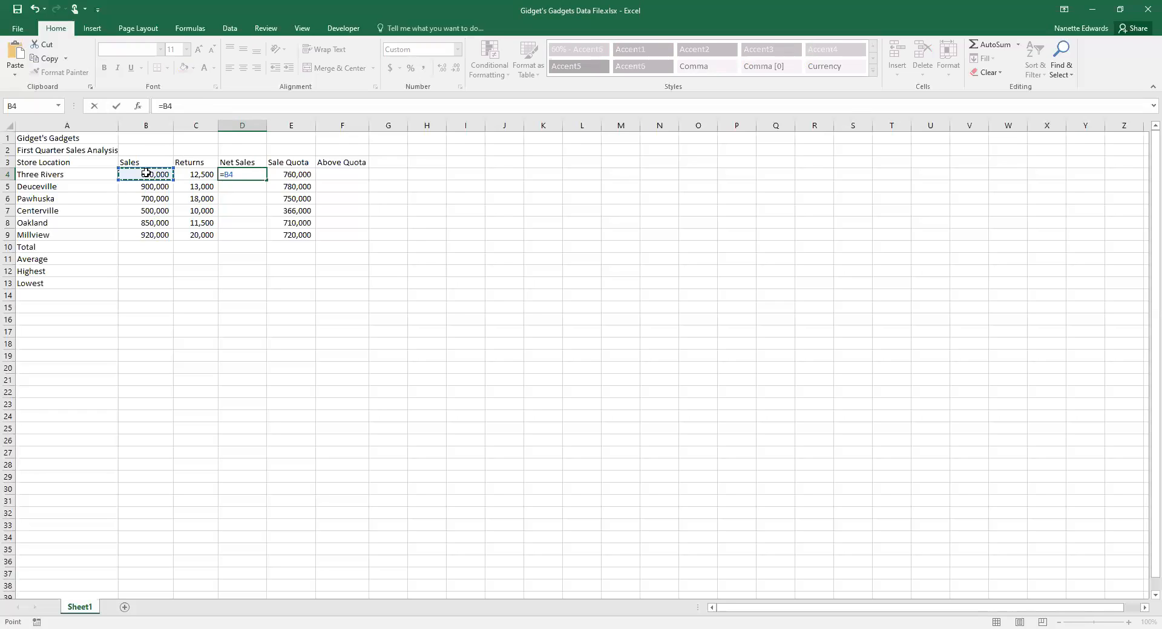
{"action": "type", "text": "-"}
{"action": "left_click", "coordinate": [200, 175]}
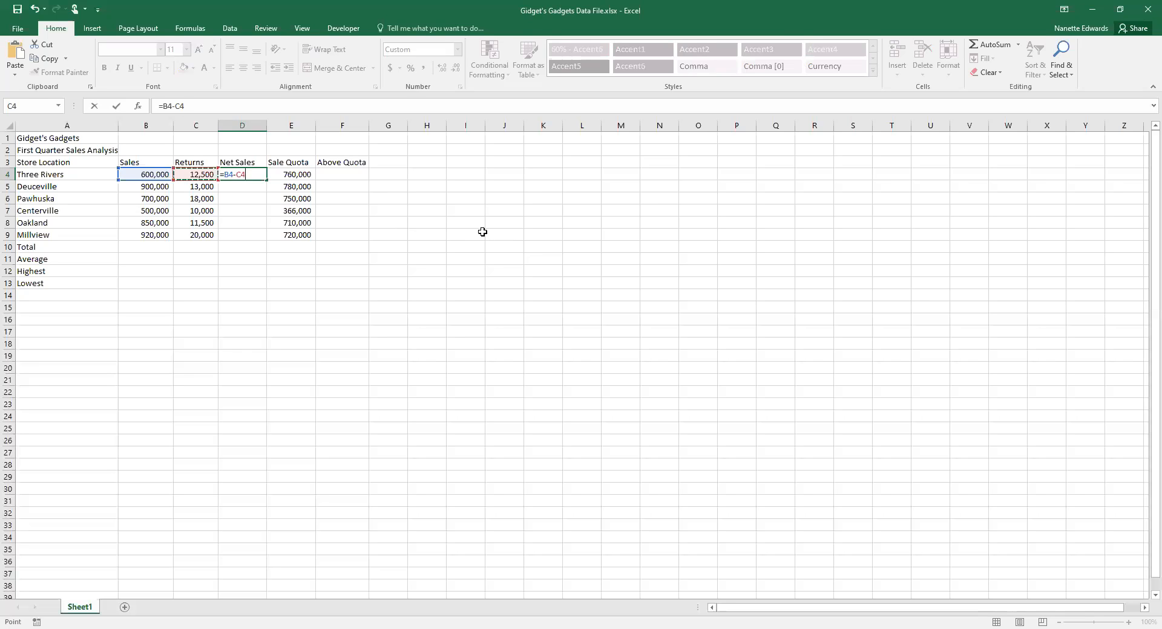
{"action": "key", "text": "Return"}
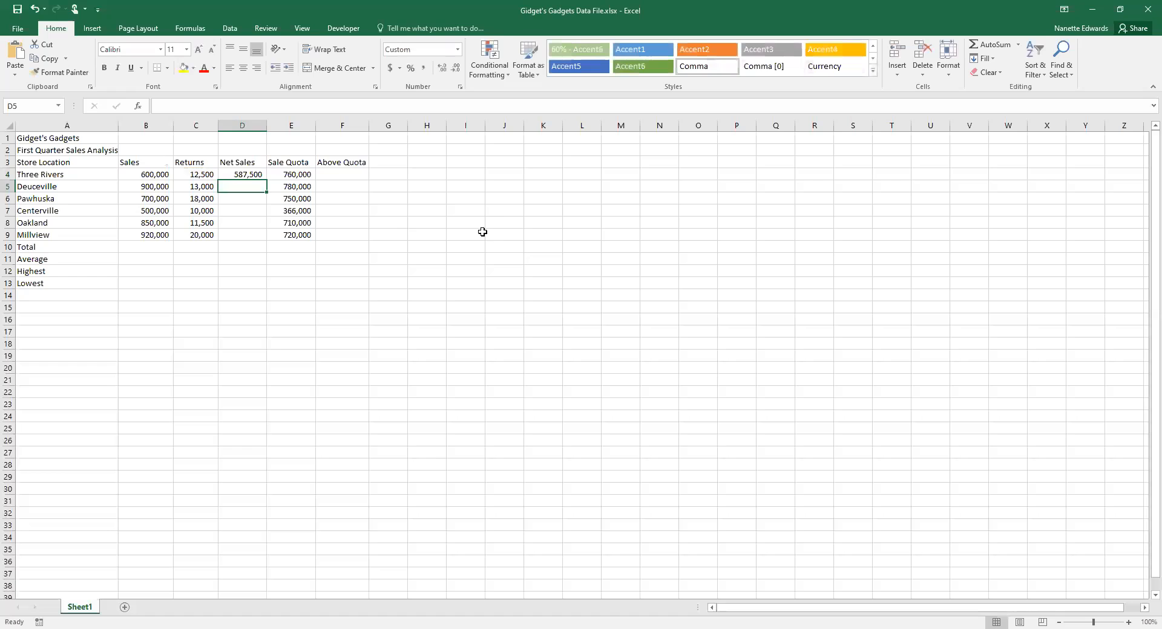
Copy the Net Sales formula from D4 down through D9 and check the formula in each copied cell
{"action": "left_click", "coordinate": [253, 174]}
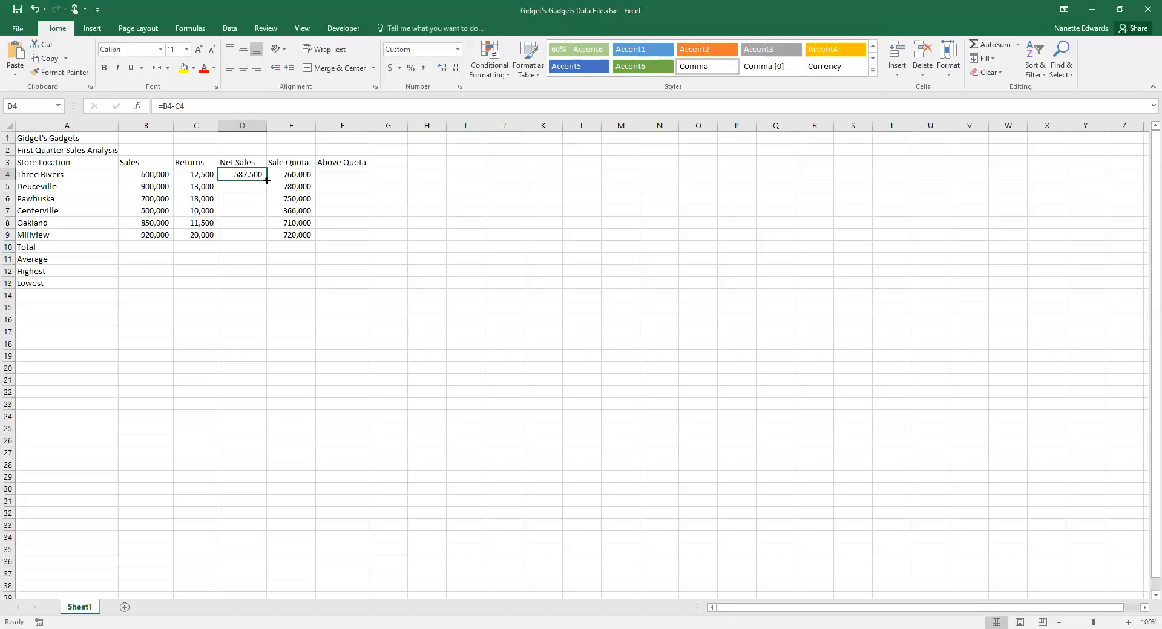
{"action": "left_click_drag", "start_coordinate": [267, 181], "coordinate": [263, 239]}
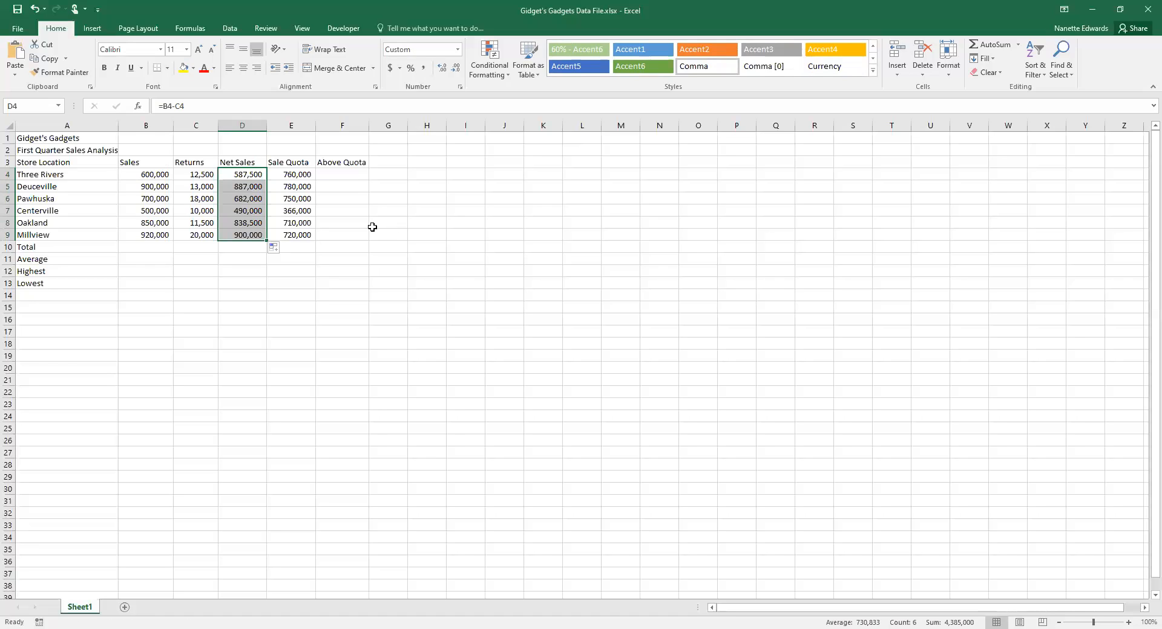
{"action": "left_click", "coordinate": [248, 187]}
{"action": "left_click", "coordinate": [249, 199]}
{"action": "left_click", "coordinate": [251, 211]}
{"action": "left_click", "coordinate": [251, 223]}
{"action": "left_click", "coordinate": [251, 236]}
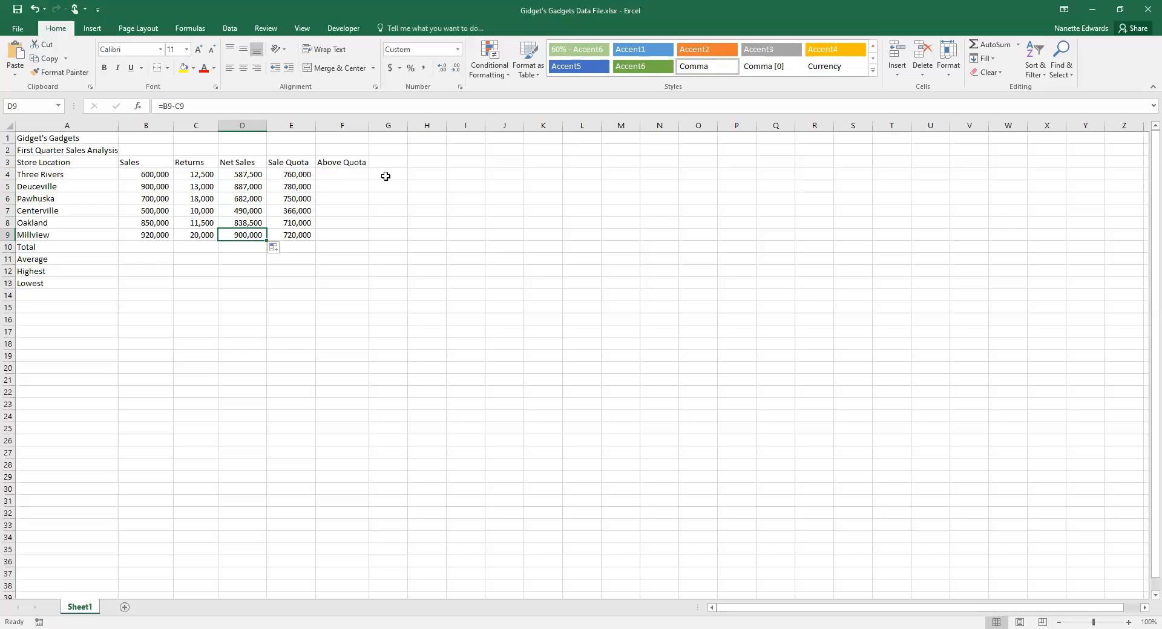
Calculate Above Quota in cell F4 with the formula =D4-E4 and copy it down through F9
{"action": "left_click", "coordinate": [351, 177]}
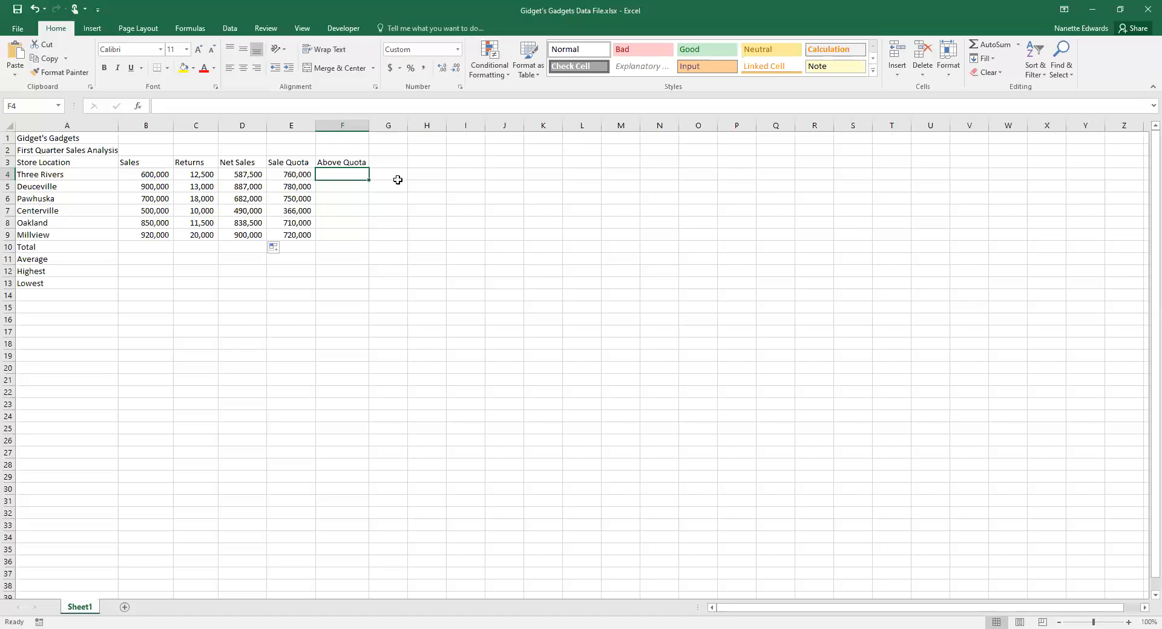
{"action": "type", "text": "="}
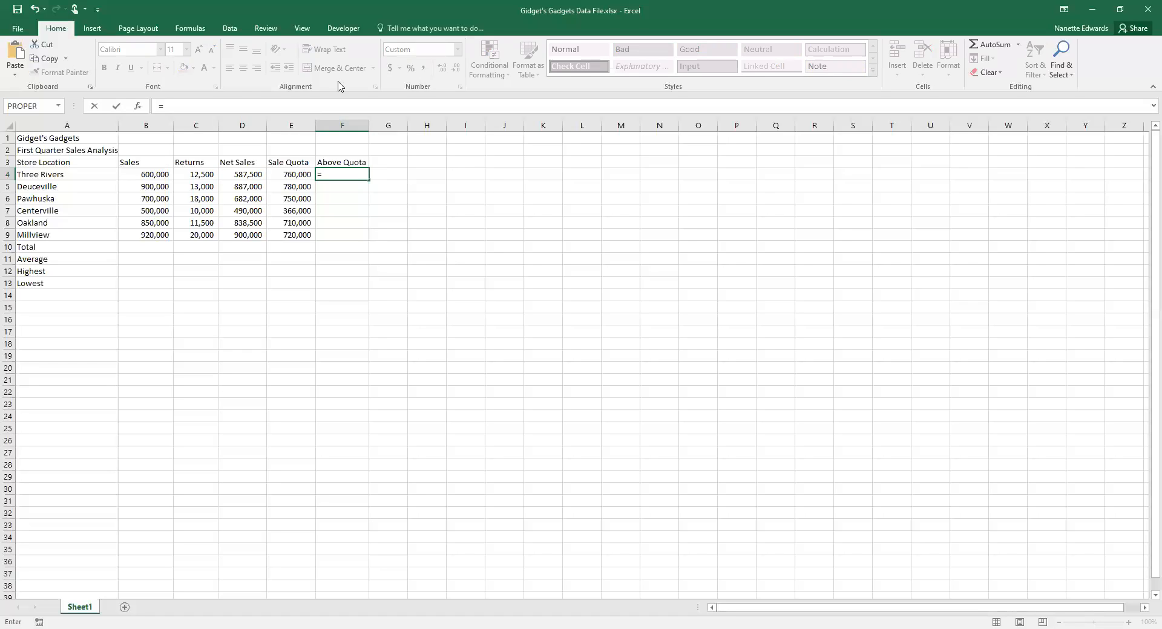
{"action": "left_click", "coordinate": [246, 175]}
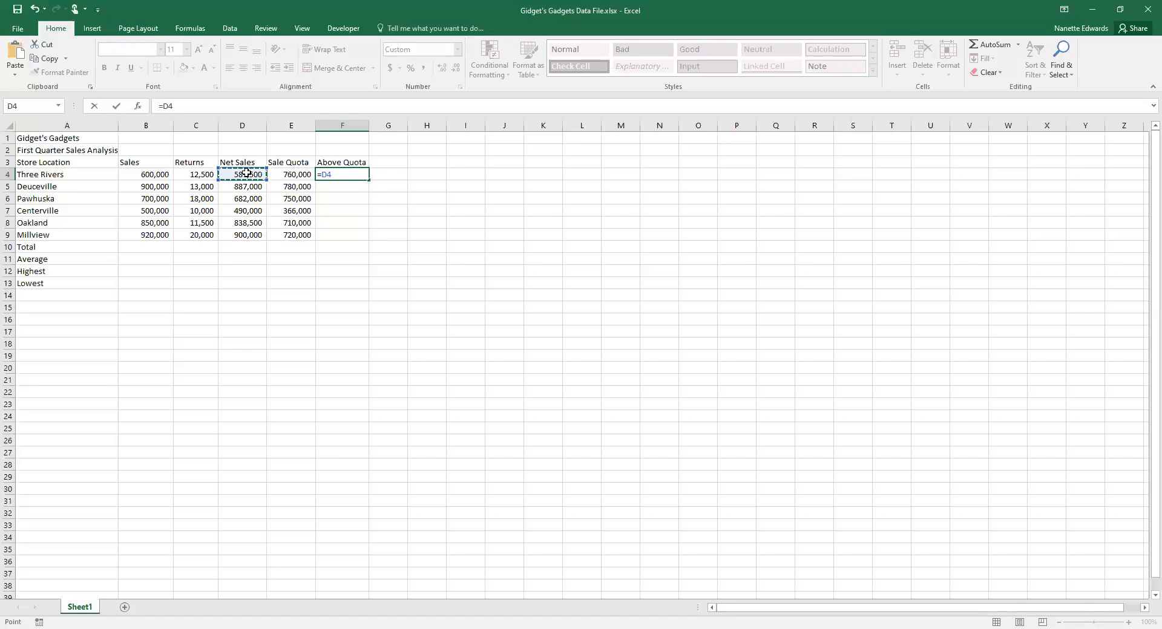
{"action": "type", "text": "-"}
{"action": "left_click", "coordinate": [296, 175]}
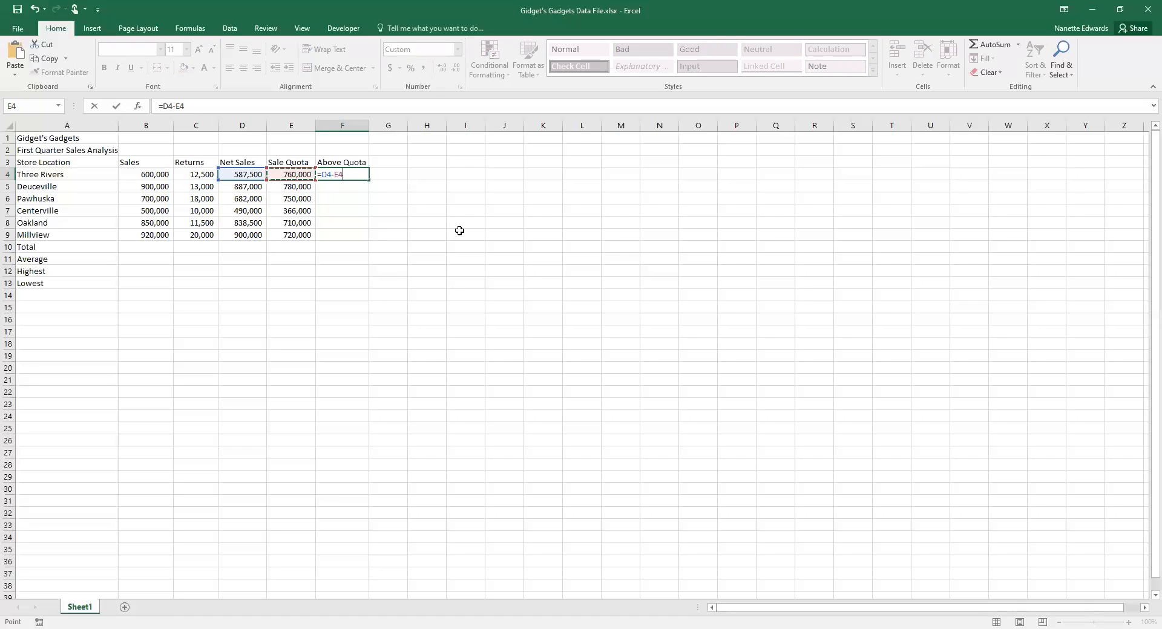
{"action": "key", "text": "Return"}
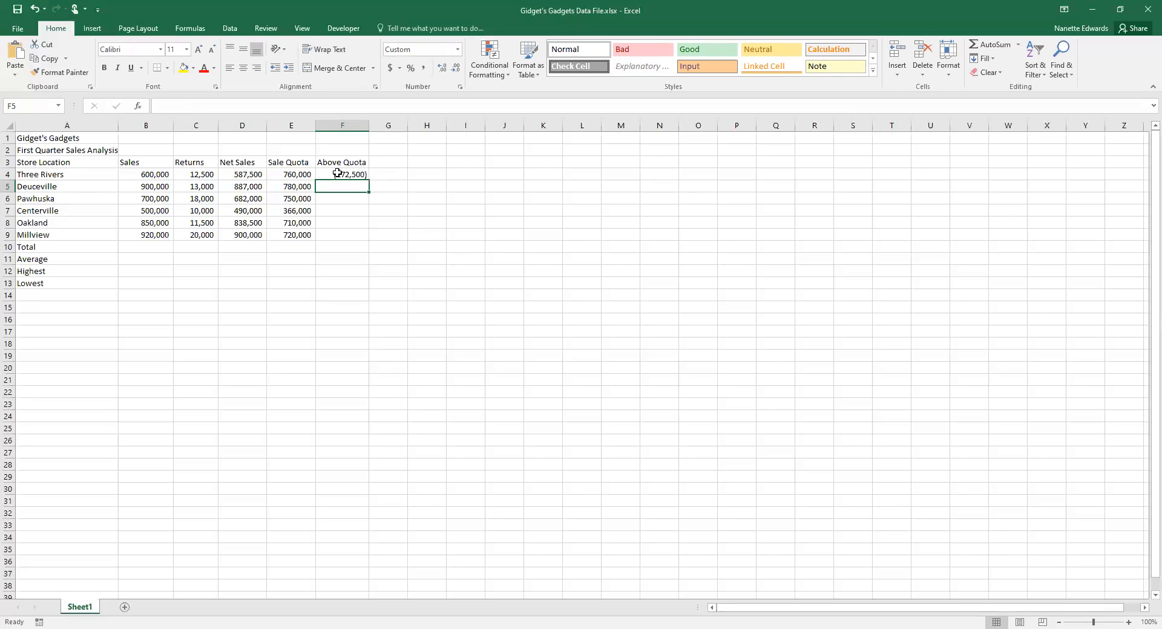
{"action": "left_click", "coordinate": [337, 174]}
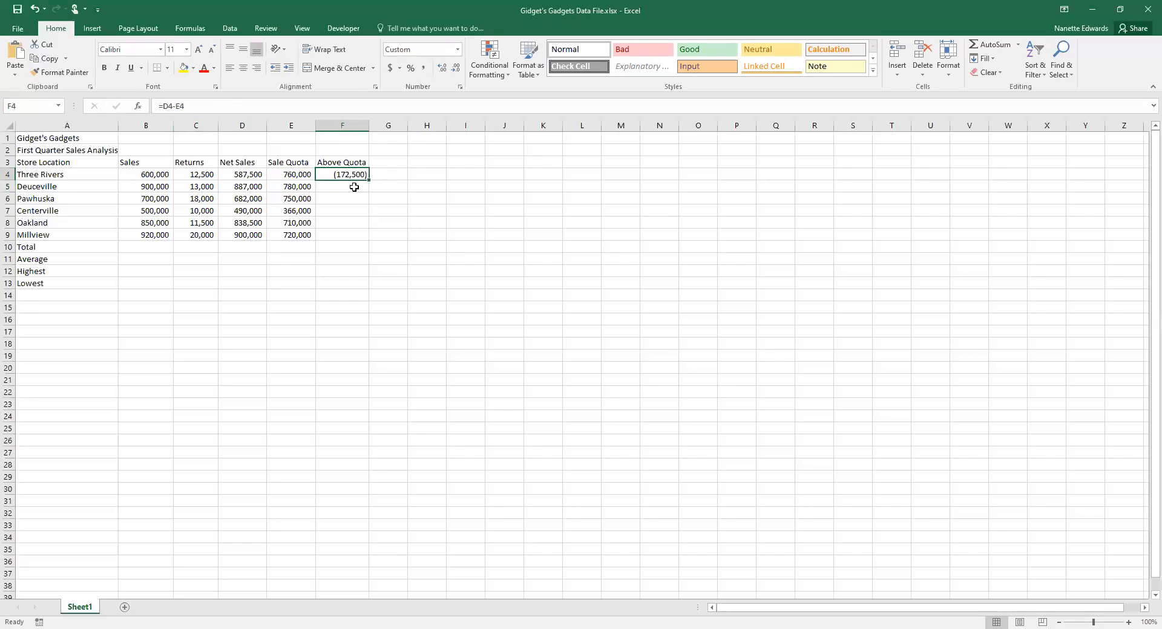
{"action": "left_click_drag", "start_coordinate": [369, 180], "coordinate": [365, 236]}
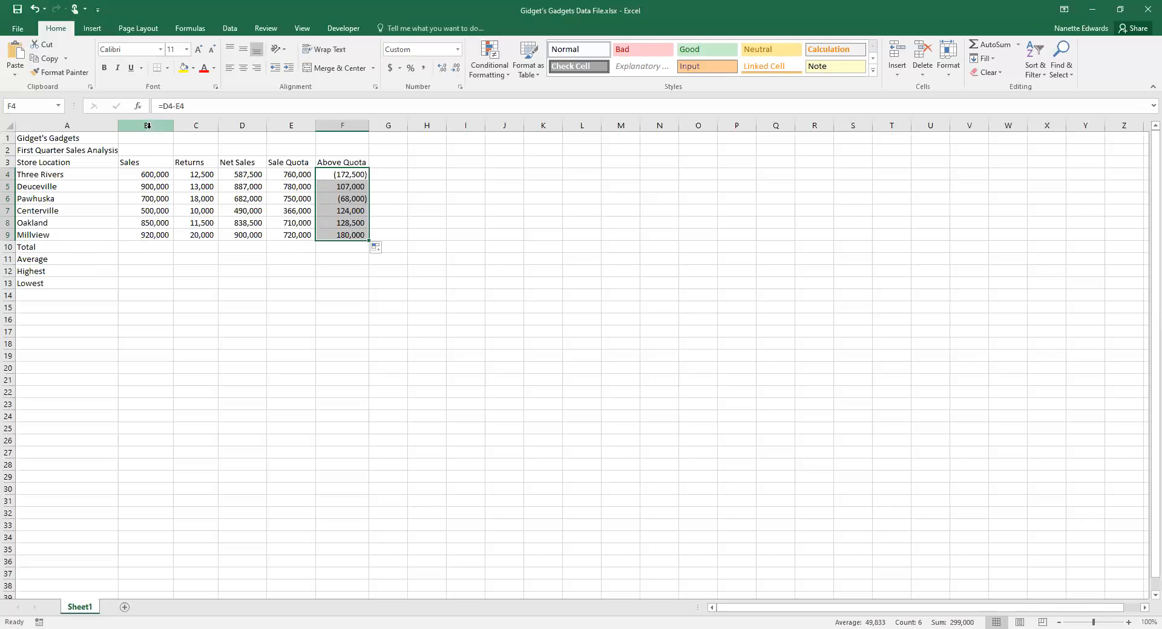
Total the Sales column in B10 with =SUM(B4:B9) and copy the formula across through F10
{"action": "left_click", "coordinate": [150, 250]}
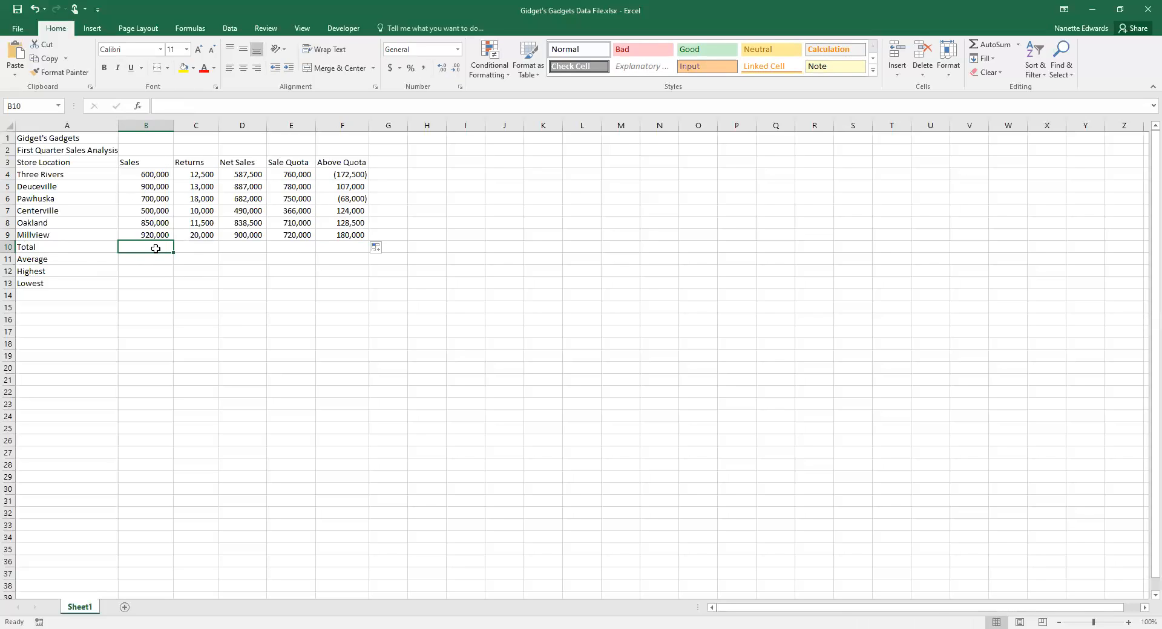
{"action": "left_click", "coordinate": [998, 49]}
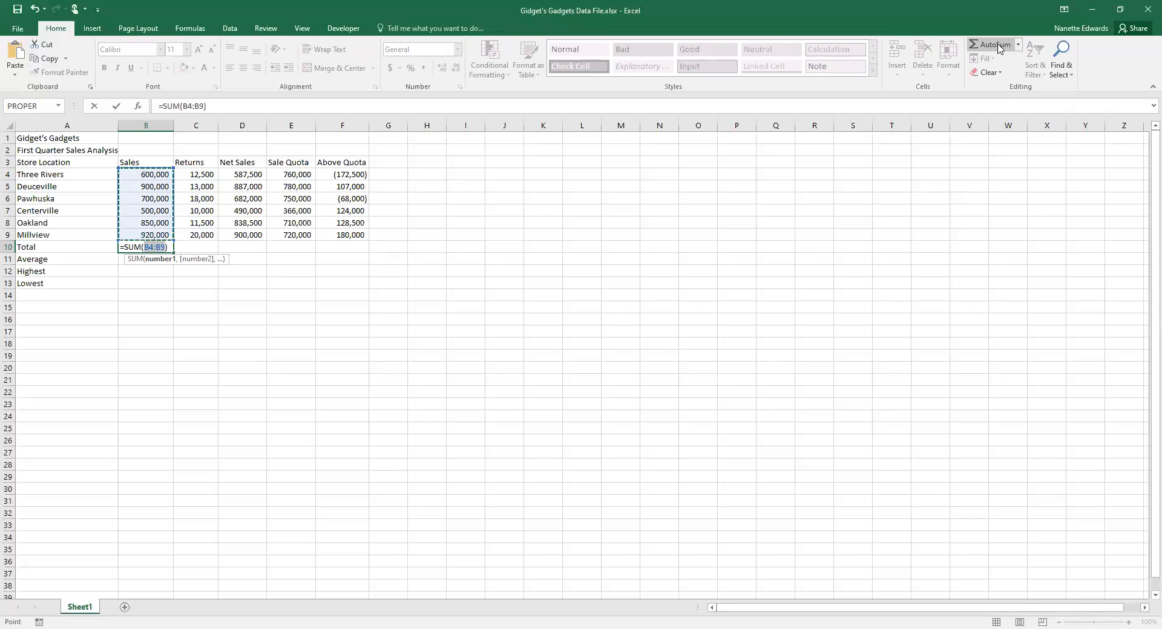
{"action": "key", "text": "Return"}
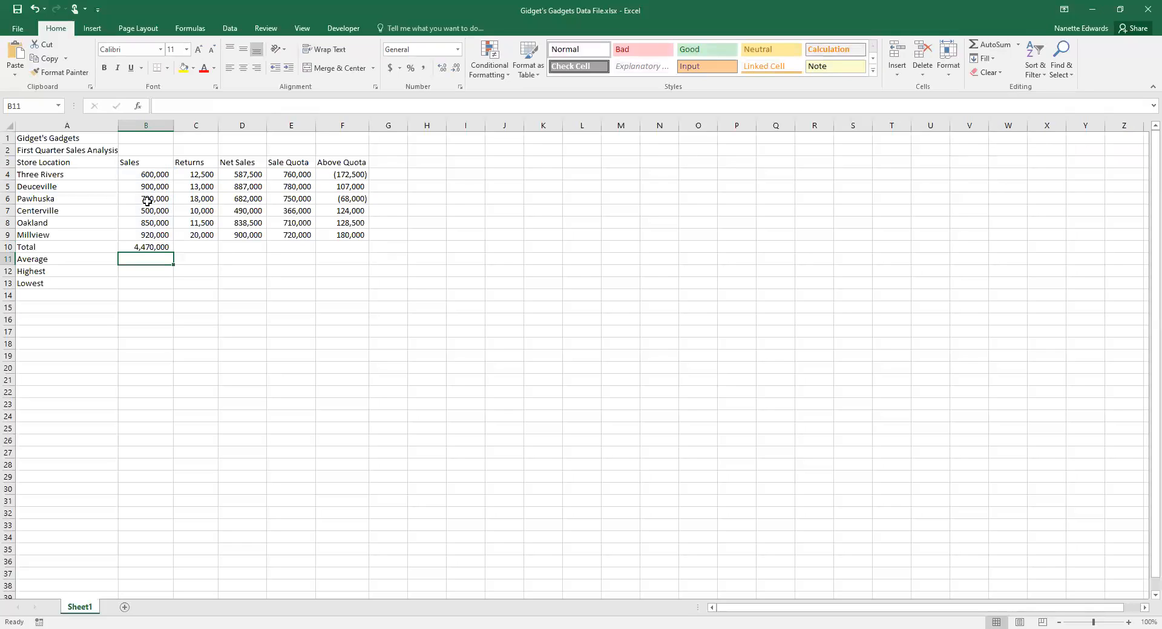
{"action": "left_click", "coordinate": [145, 248]}
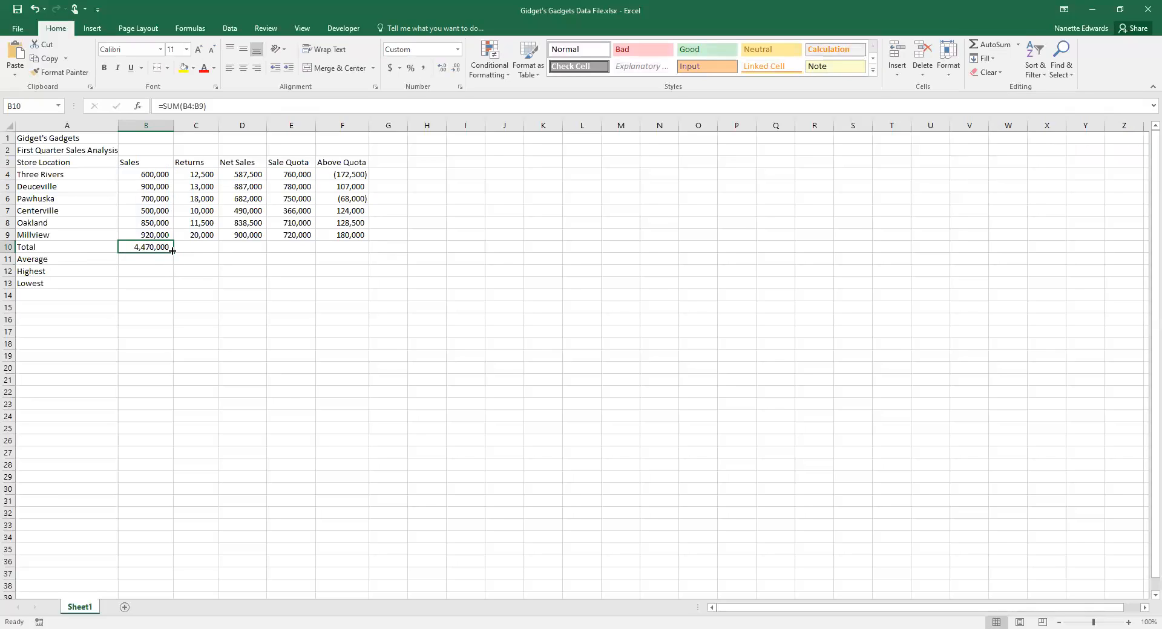
{"action": "left_click_drag", "start_coordinate": [172, 254], "coordinate": [353, 253]}
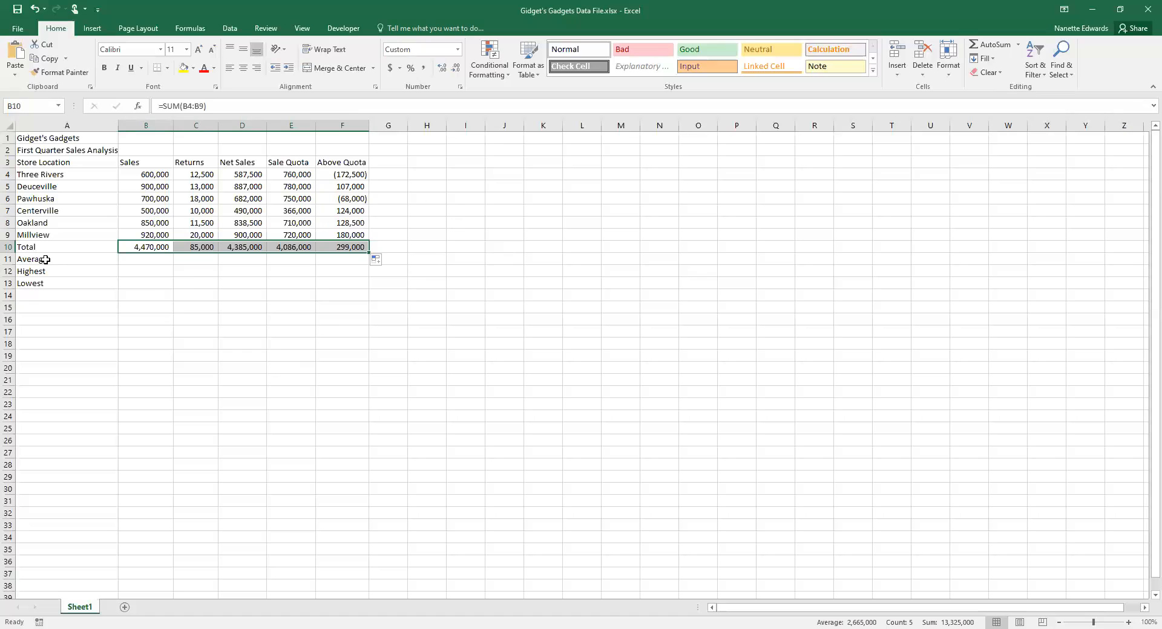
Average the Sales column in B11 with =AVERAGE(B4:B9), excluding the total, and copy the formula across through F11
{"action": "left_click", "coordinate": [151, 259]}
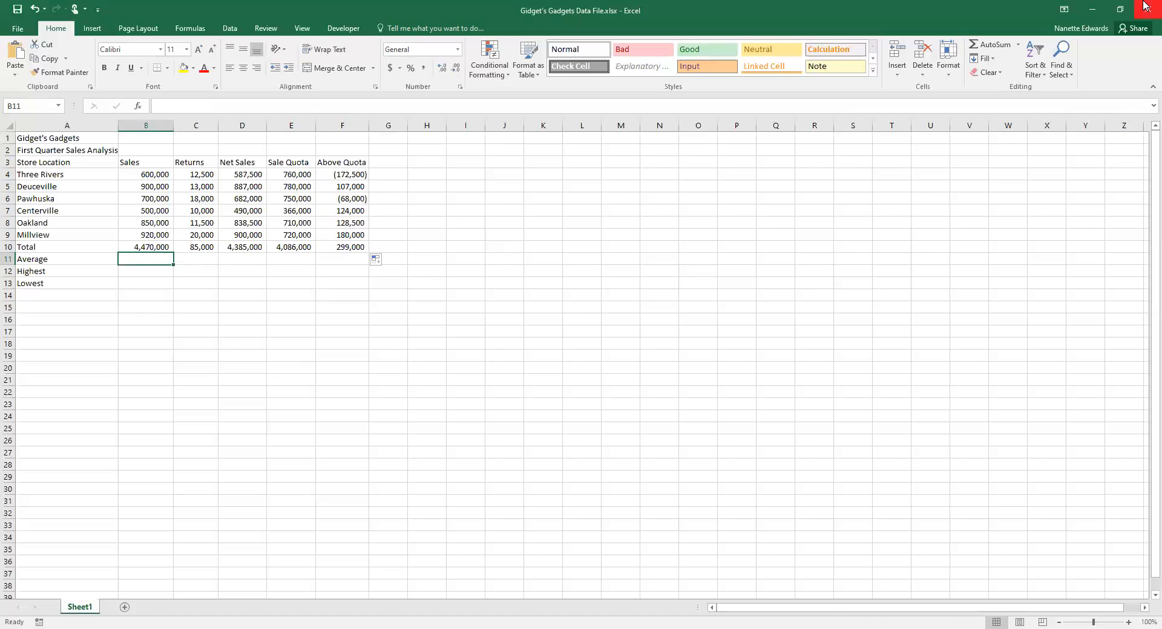
{"action": "left_click", "coordinate": [1019, 48]}
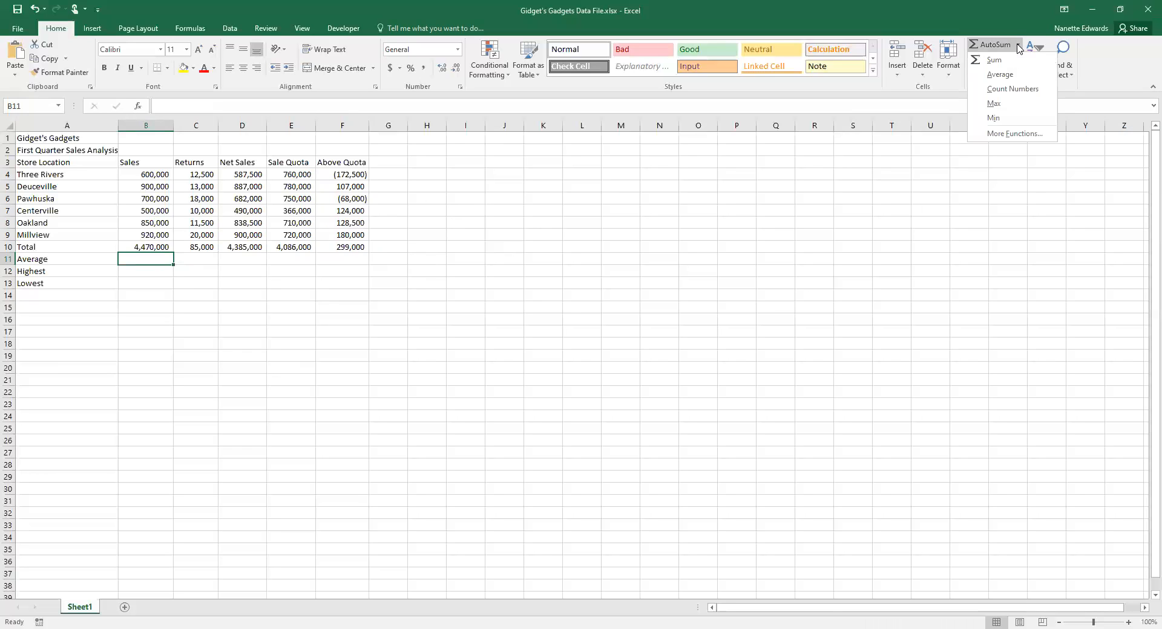
{"action": "left_click", "coordinate": [1000, 75]}
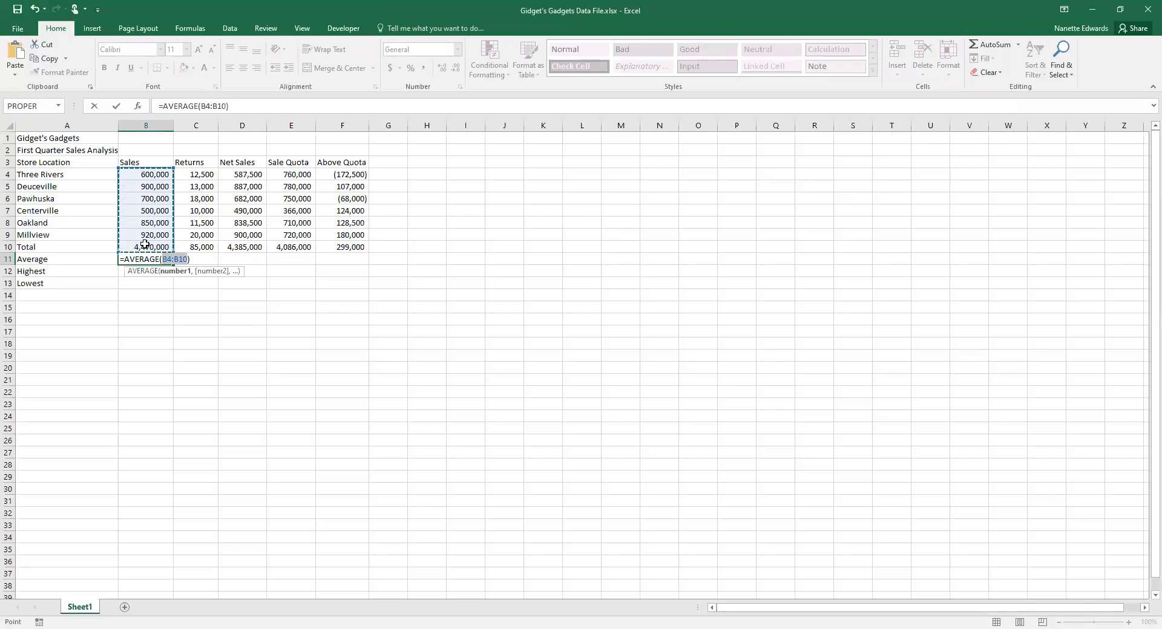
{"action": "left_click", "coordinate": [150, 172]}
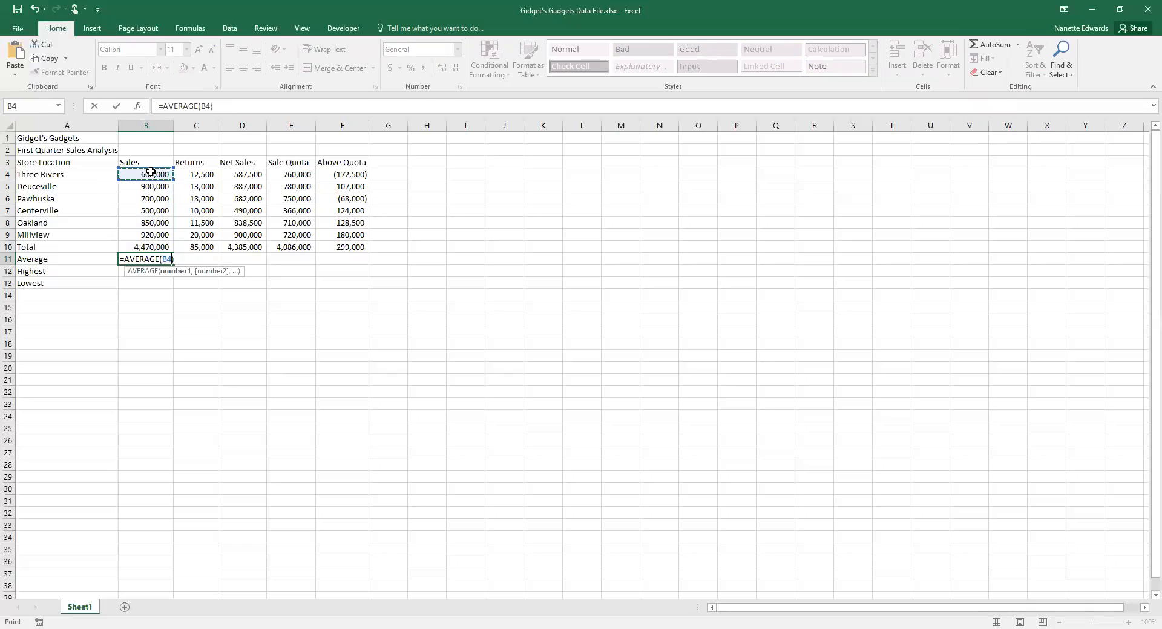
{"action": "left_click_drag", "start_coordinate": [155, 228], "coordinate": [156, 233]}
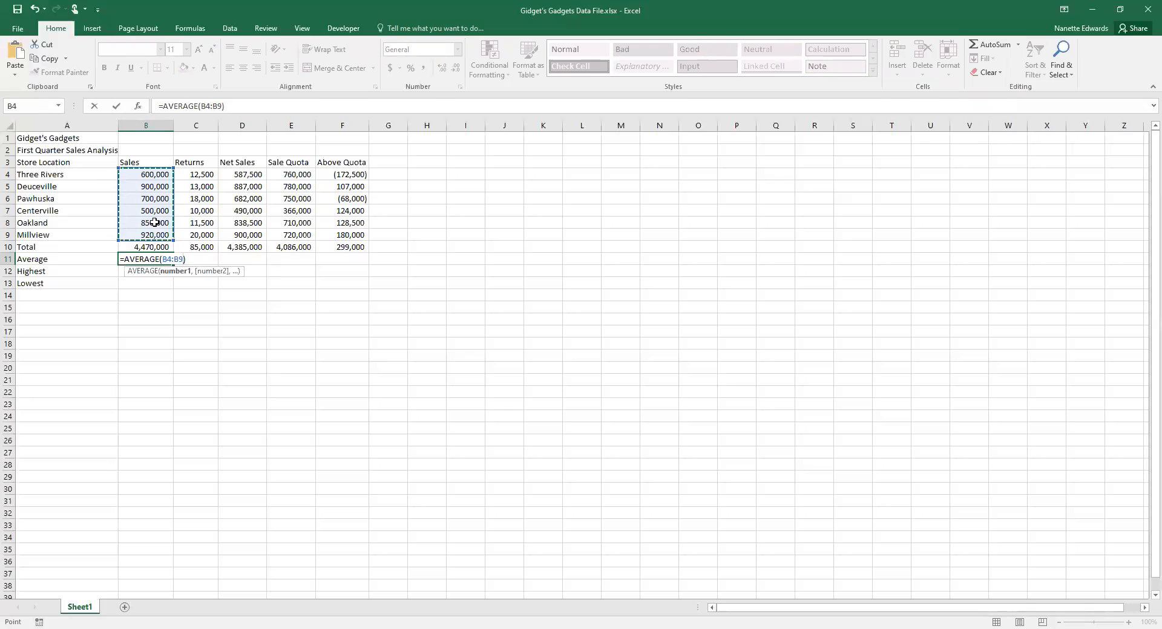
{"action": "key", "text": "Return"}
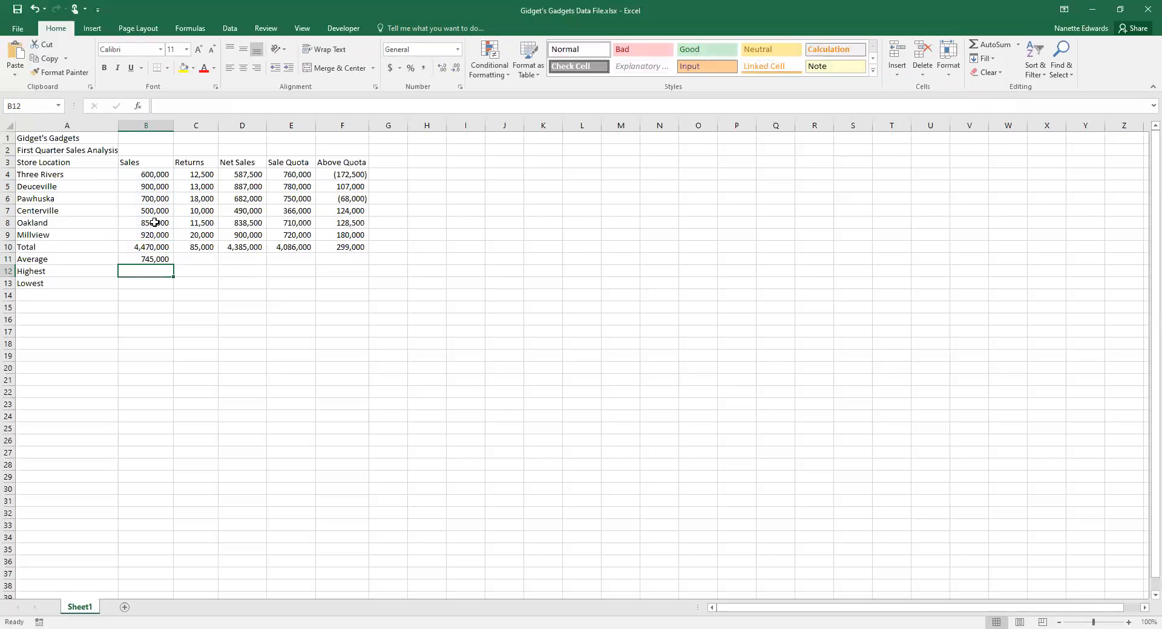
{"action": "left_click", "coordinate": [148, 258]}
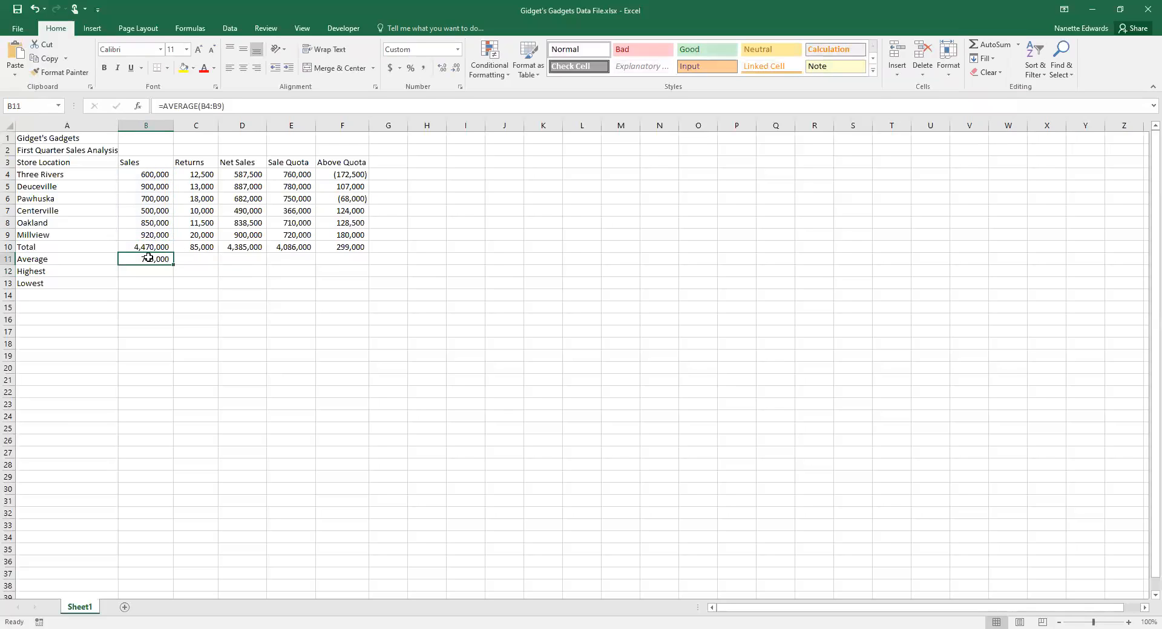
{"action": "left_click_drag", "start_coordinate": [172, 265], "coordinate": [355, 260]}
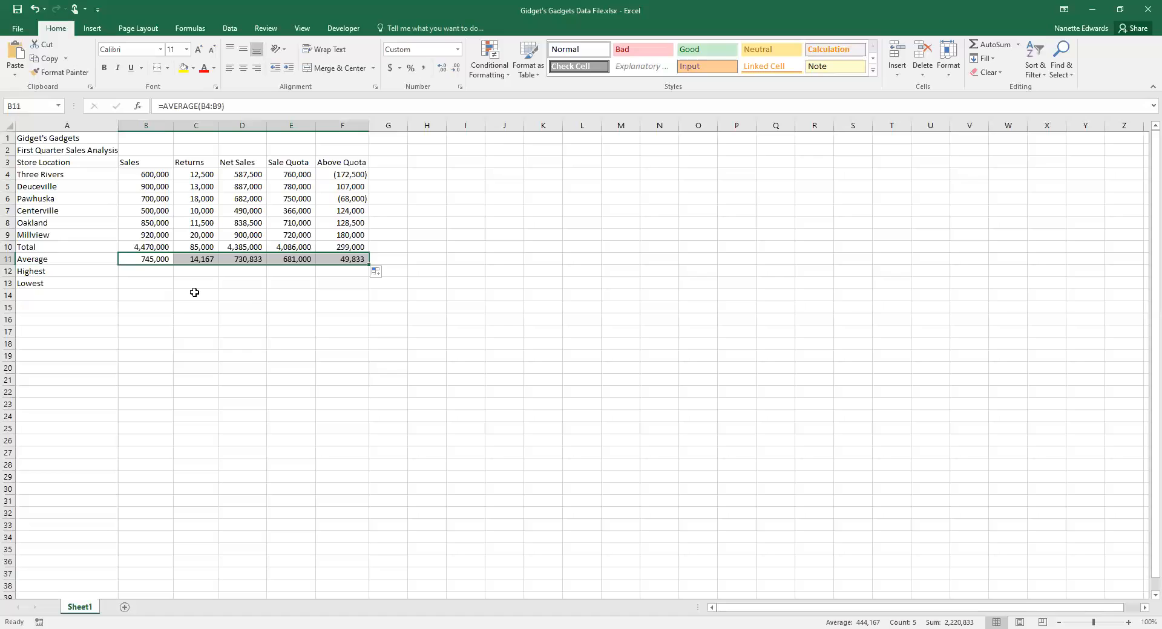
Find the highest Sales value in B12 with =MAX(B4:B9) and copy the formula across through F12
{"action": "left_click", "coordinate": [147, 271]}
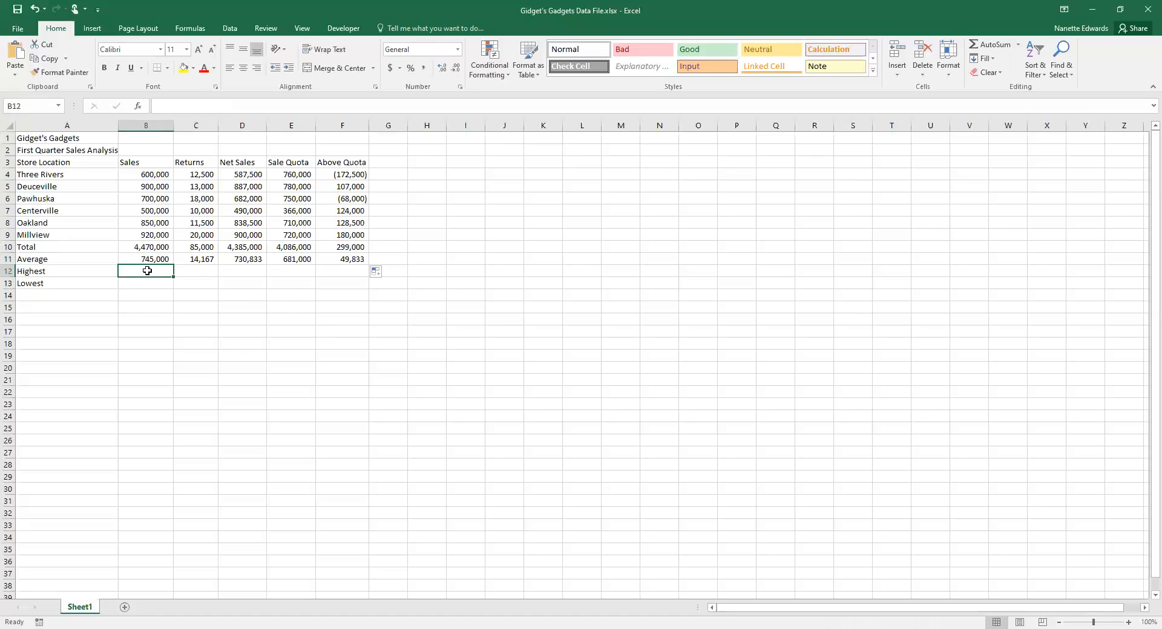
{"action": "left_click", "coordinate": [1018, 45]}
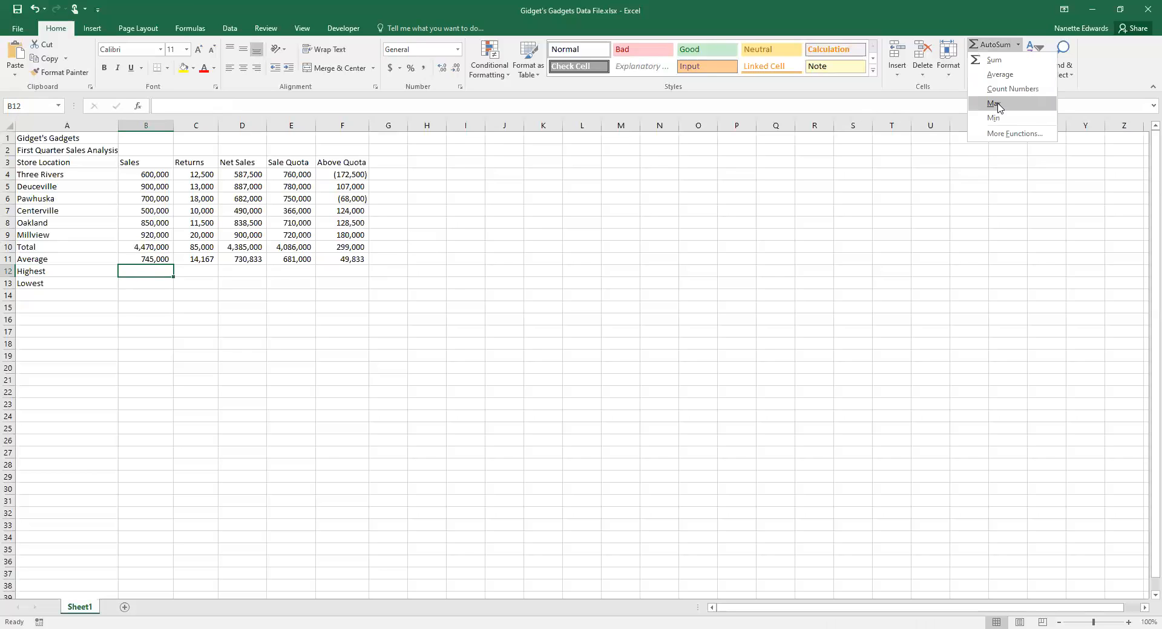
{"action": "left_click", "coordinate": [995, 103]}
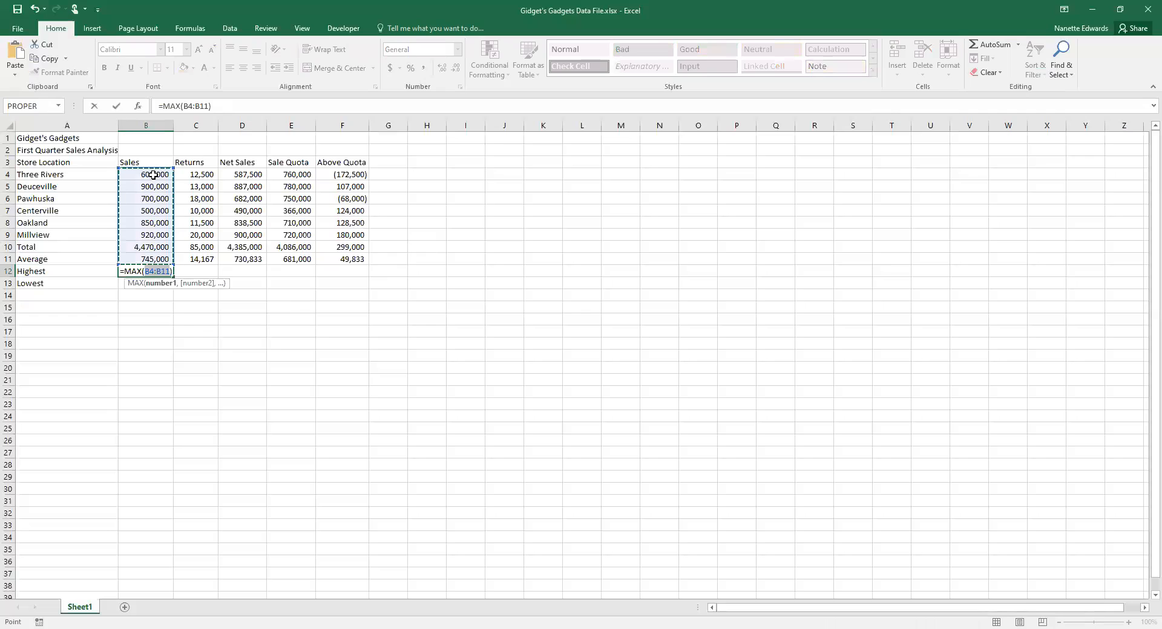
{"action": "left_click_drag", "start_coordinate": [153, 175], "coordinate": [156, 233]}
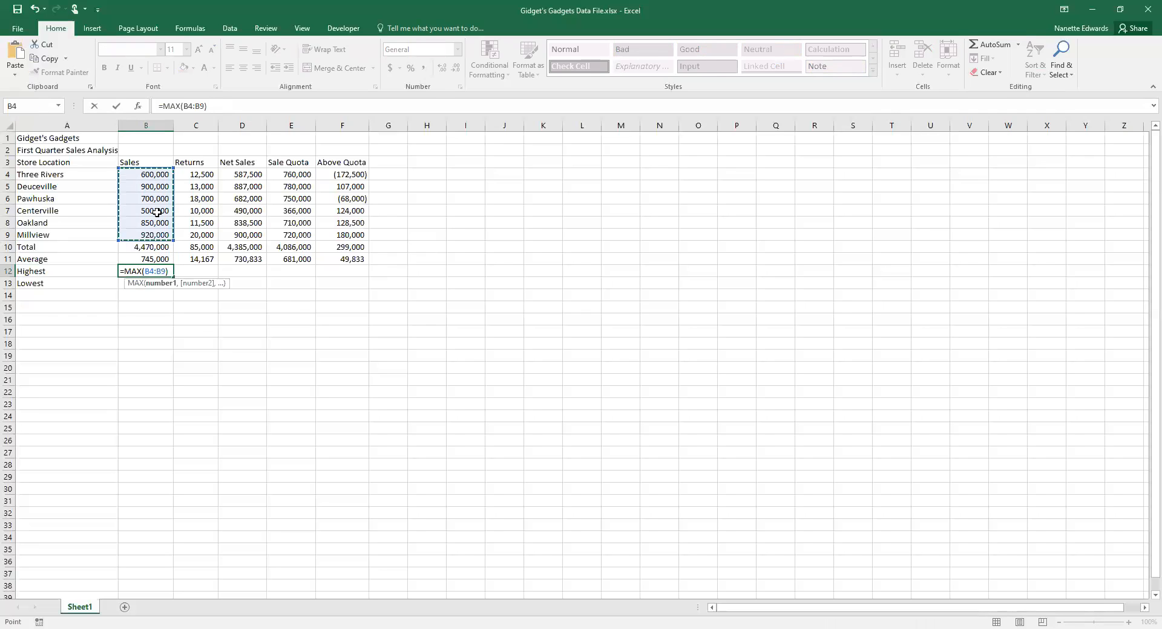
{"action": "key", "text": "Return"}
{"action": "left_click", "coordinate": [146, 270]}
{"action": "left_click_drag", "start_coordinate": [174, 277], "coordinate": [379, 288]}
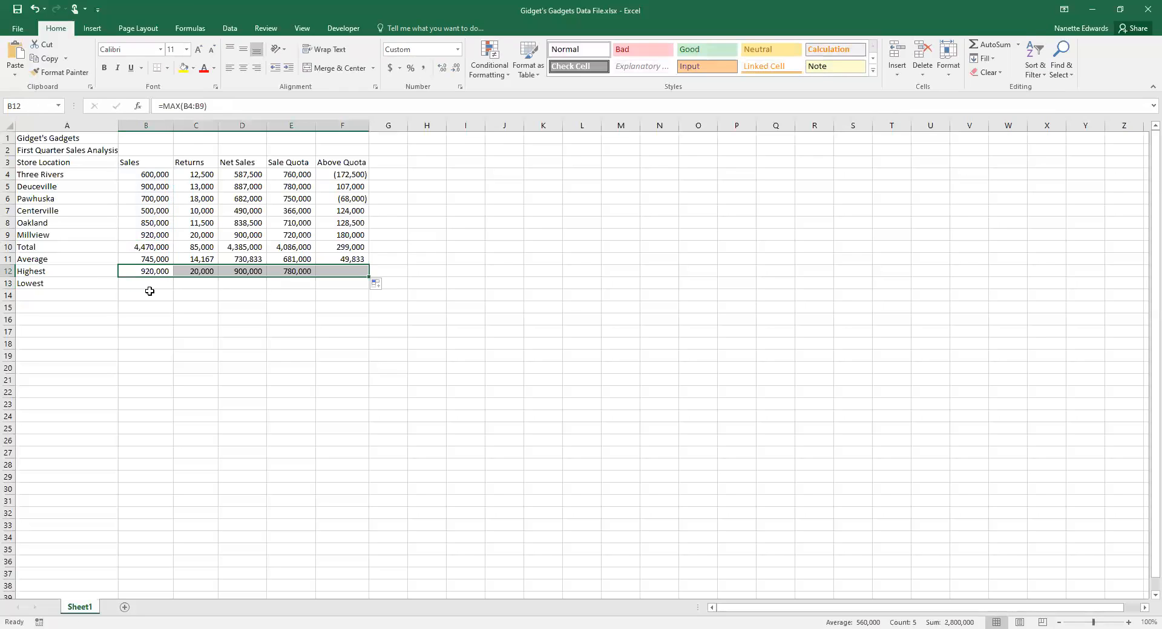
Find the lowest Sales value in B13 with =MIN(B4:B9) and copy the formula across through F13
{"action": "left_click", "coordinate": [150, 284]}
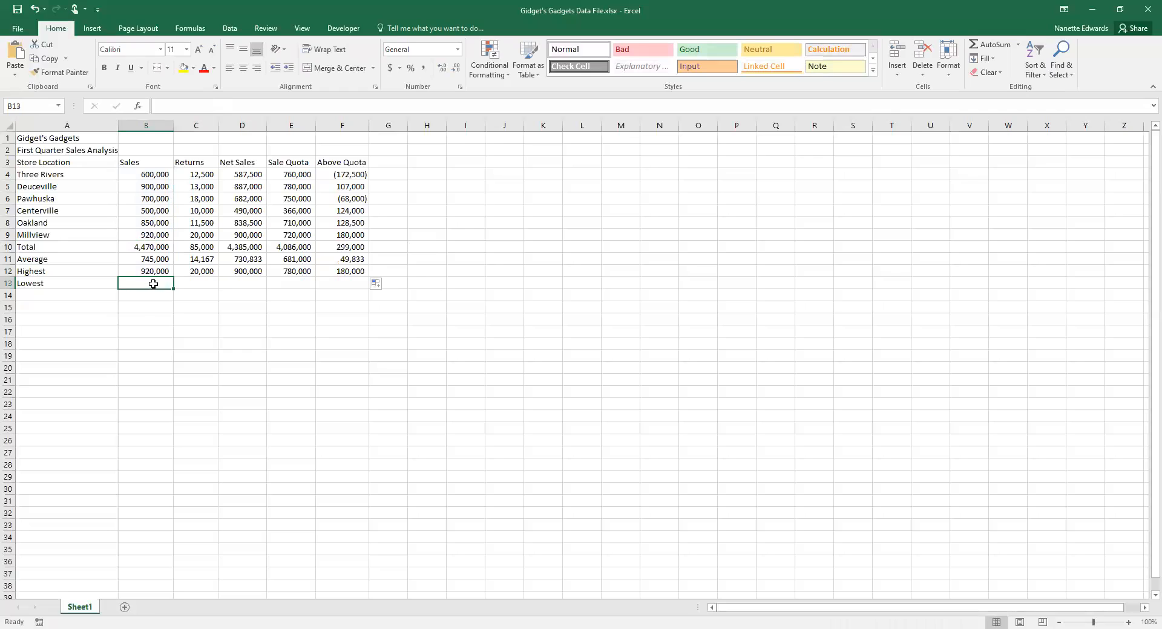
{"action": "left_click", "coordinate": [1019, 48]}
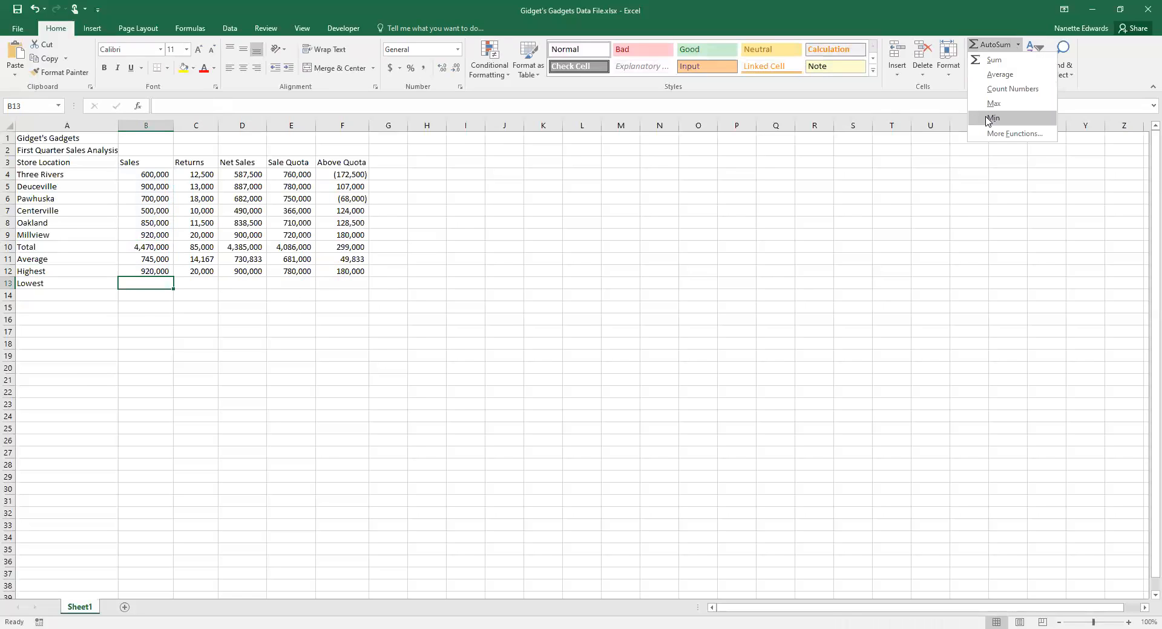
{"action": "left_click", "coordinate": [993, 118]}
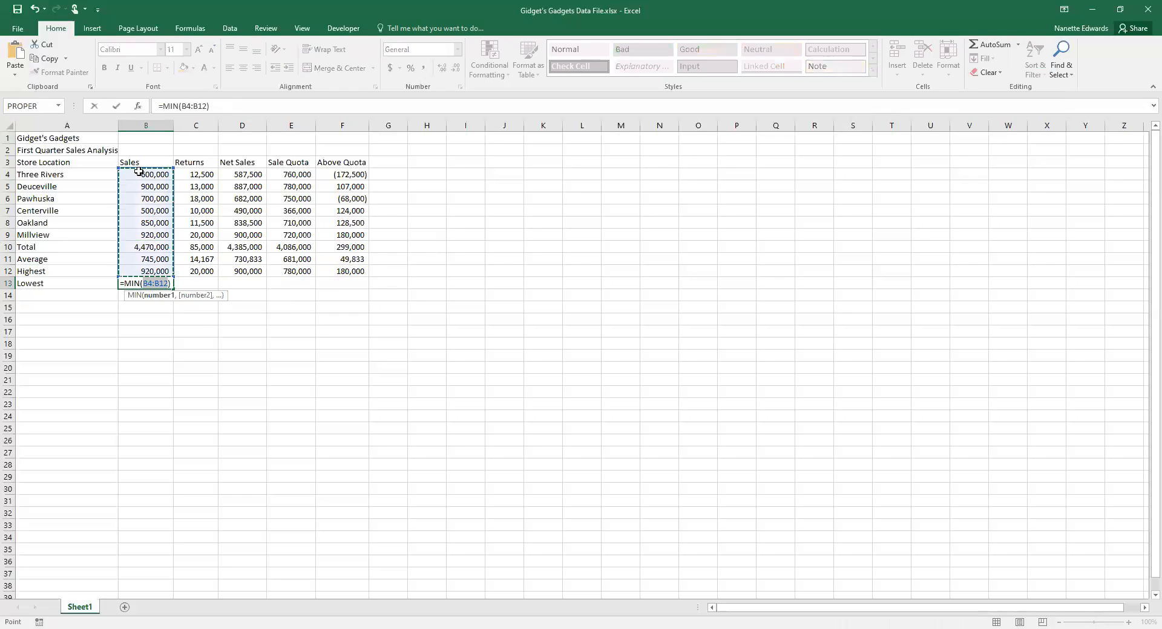
{"action": "left_click", "coordinate": [137, 176]}
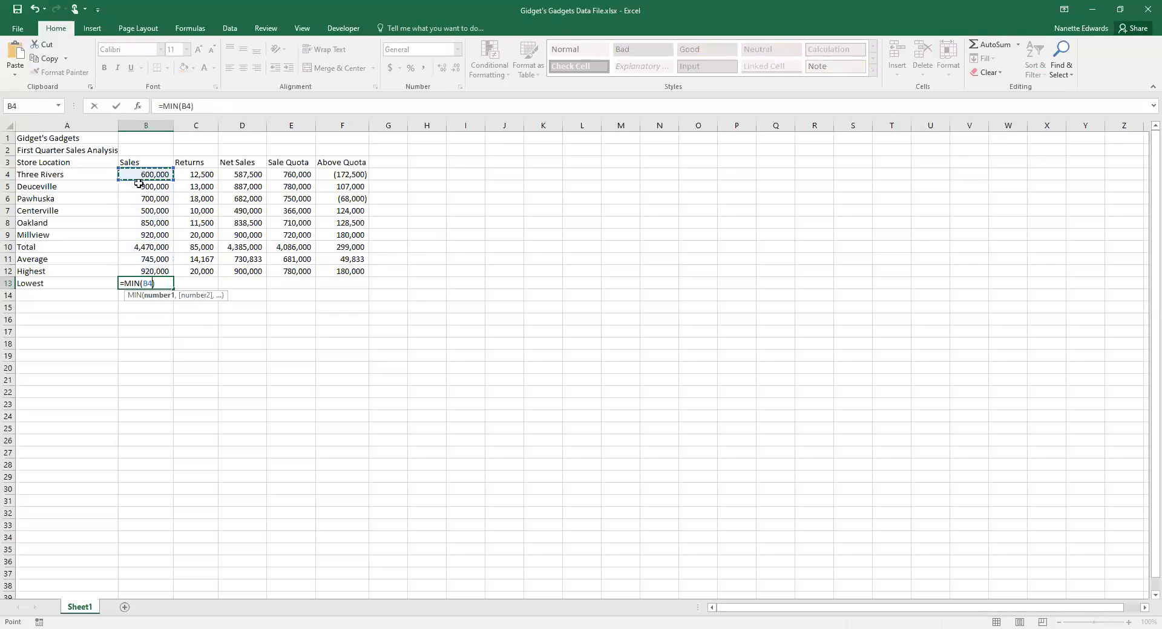
{"action": "left_click", "coordinate": [135, 235], "text": "shift"}
{"action": "key", "text": "Return"}
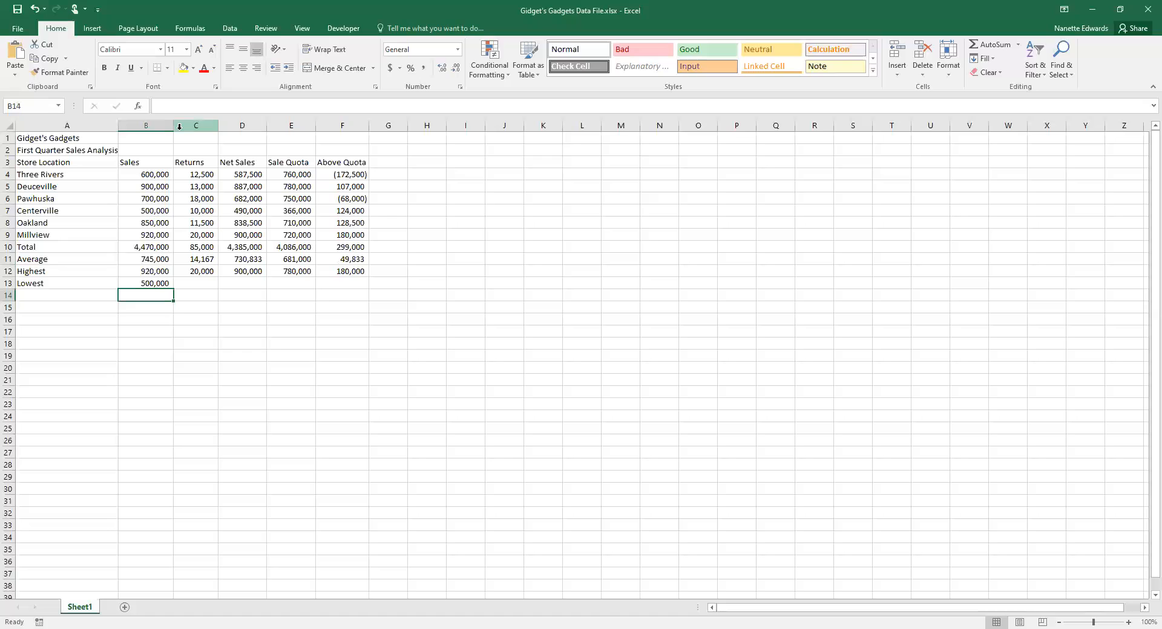
{"action": "left_click", "coordinate": [156, 284]}
{"action": "left_click_drag", "start_coordinate": [173, 289], "coordinate": [360, 289]}
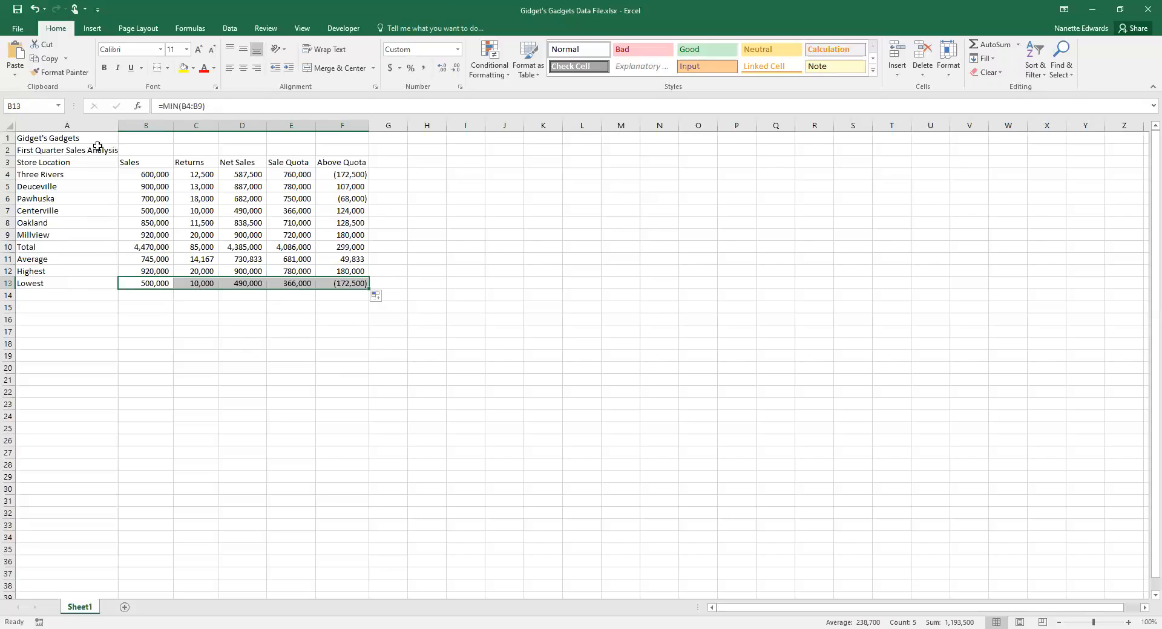
Insert a 3-D pie chart from A4:A9 and F4:F9, and fit it below the table across columns A to F, rows 14 to 29
{"action": "left_click_drag", "start_coordinate": [71, 173], "coordinate": [66, 236]}
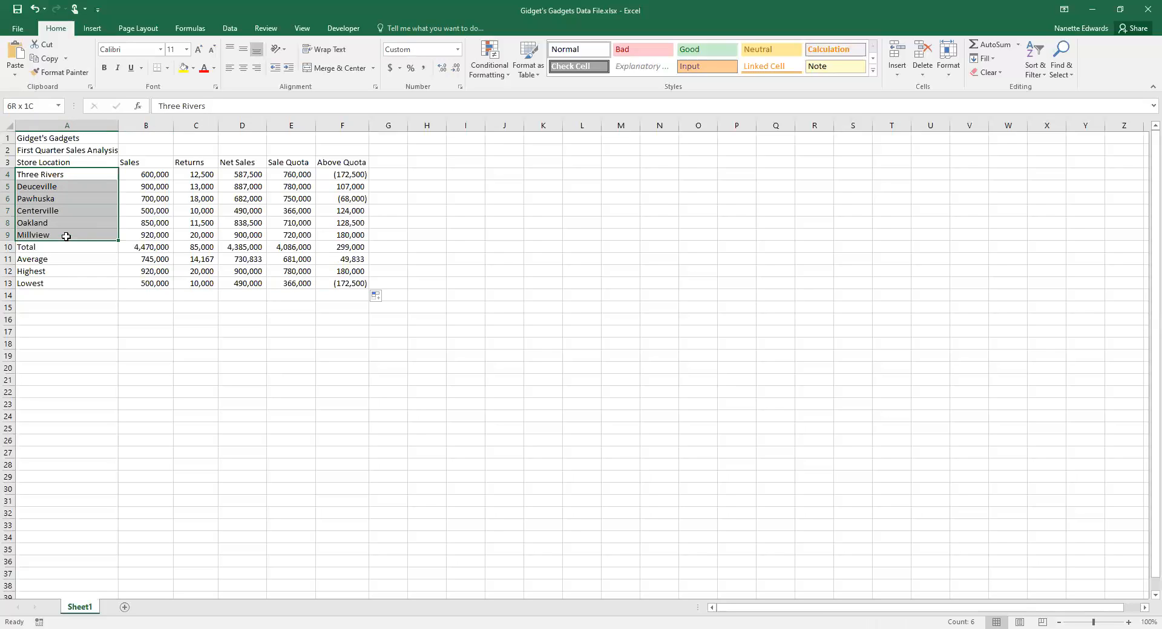
{"action": "left_click_drag", "start_coordinate": [66, 236], "coordinate": [66, 236]}
{"action": "left_click", "coordinate": [351, 174], "text": "ctrl"}
{"action": "left_click_drag", "start_coordinate": [351, 173], "coordinate": [351, 234]}
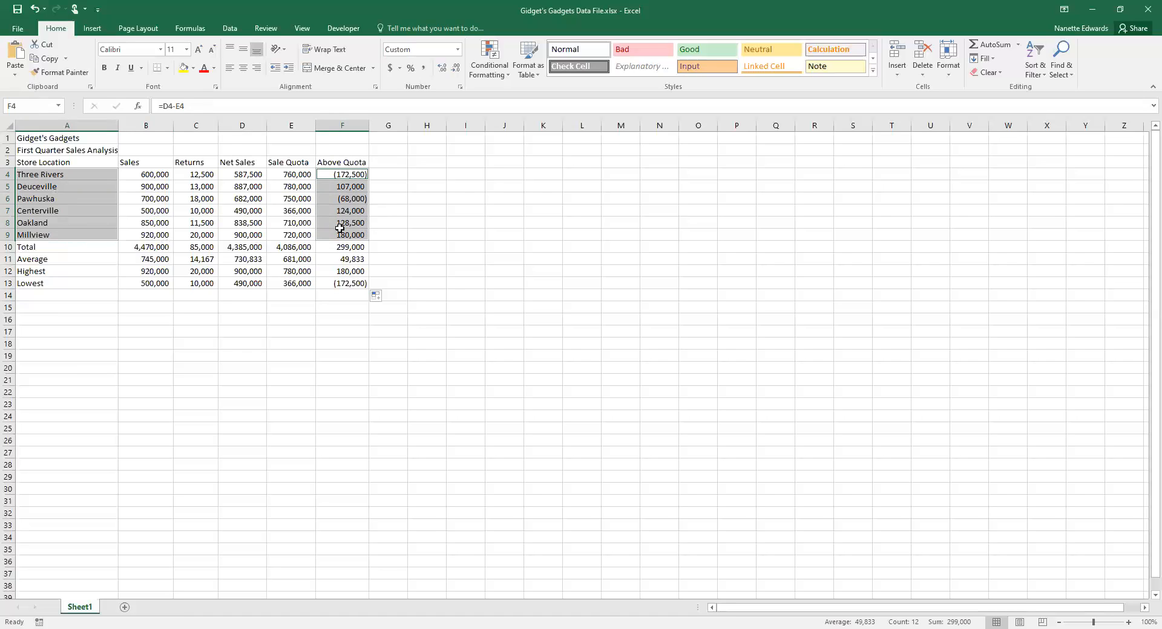
{"action": "left_click", "coordinate": [98, 29]}
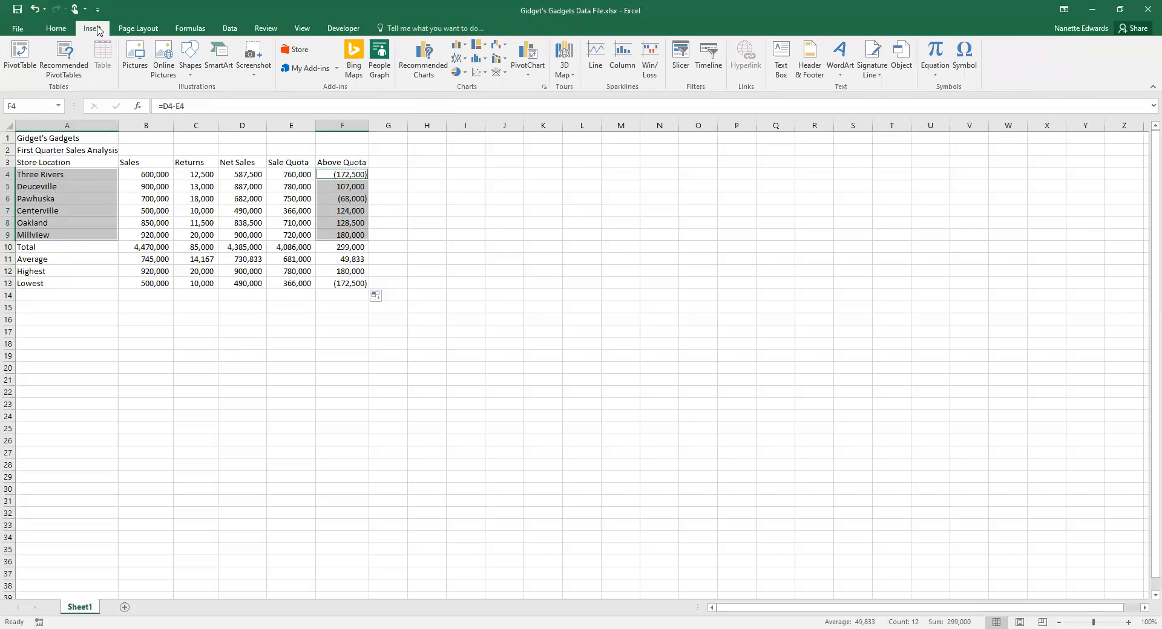
{"action": "left_click", "coordinate": [465, 73]}
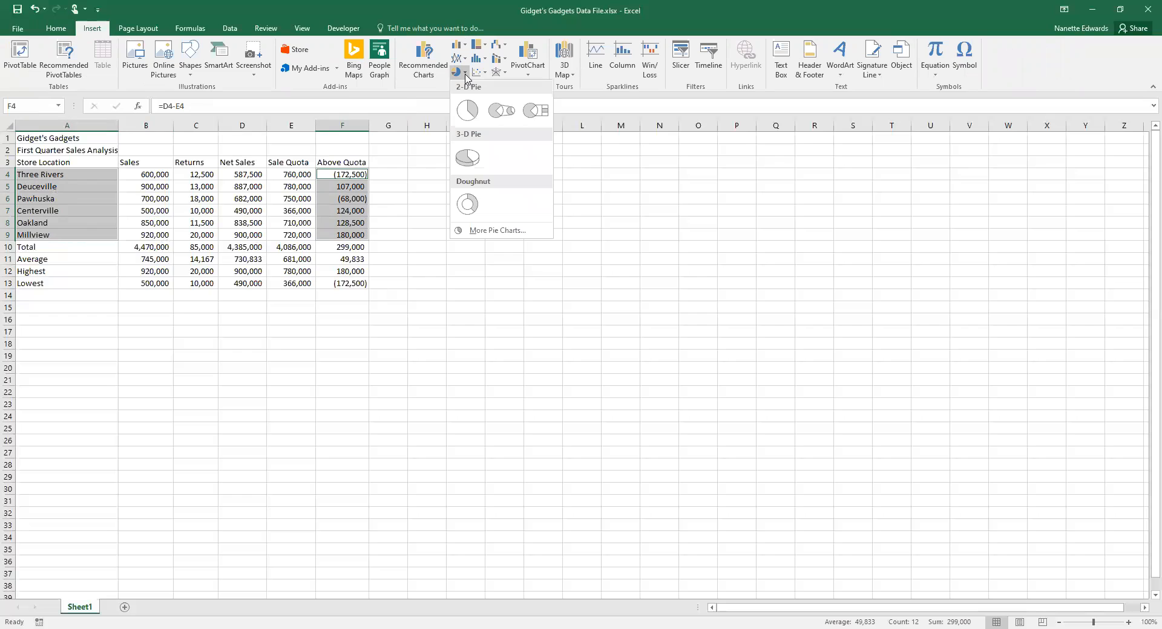
{"action": "left_click", "coordinate": [468, 161]}
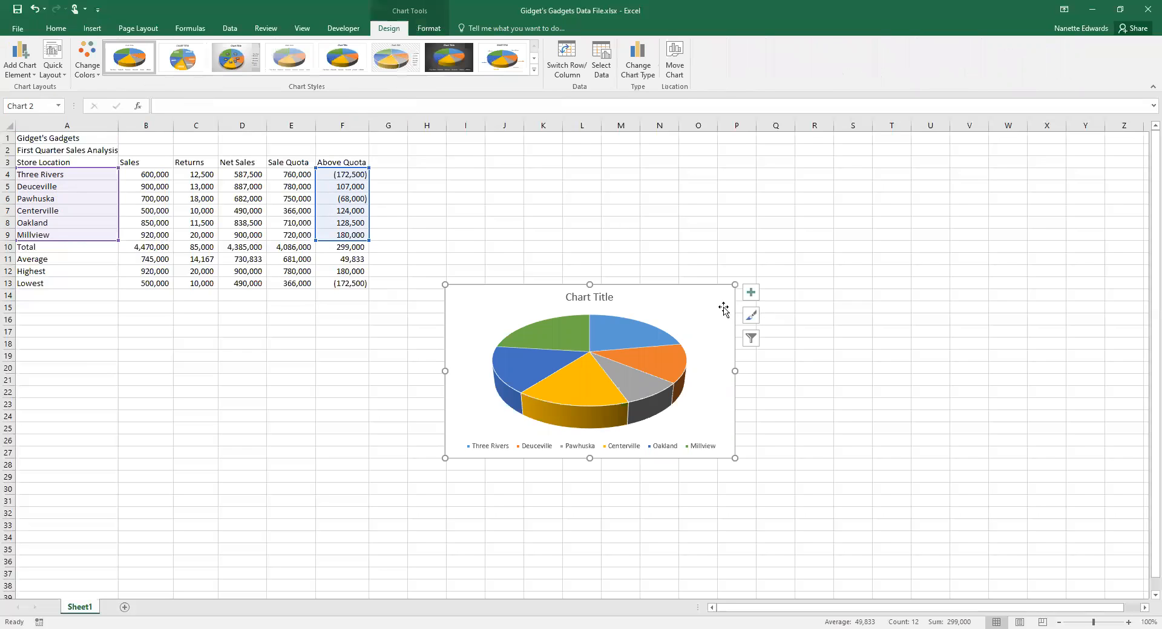
{"action": "left_click_drag", "start_coordinate": [706, 304], "coordinate": [282, 313]}
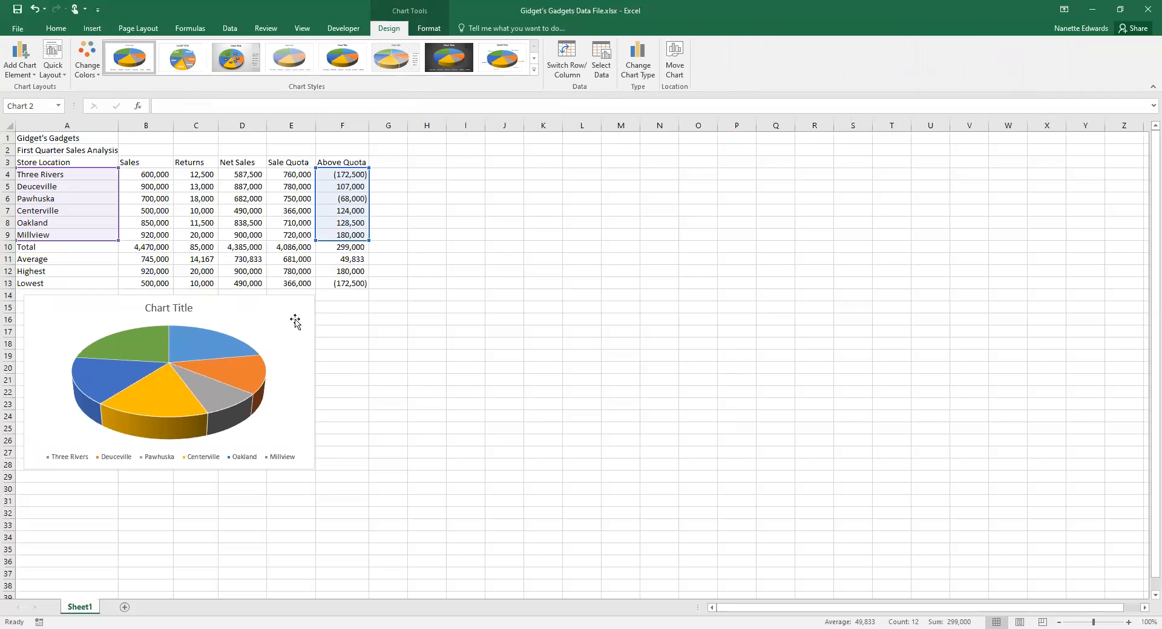
{"action": "left_click_drag", "start_coordinate": [314, 469], "coordinate": [363, 478]}
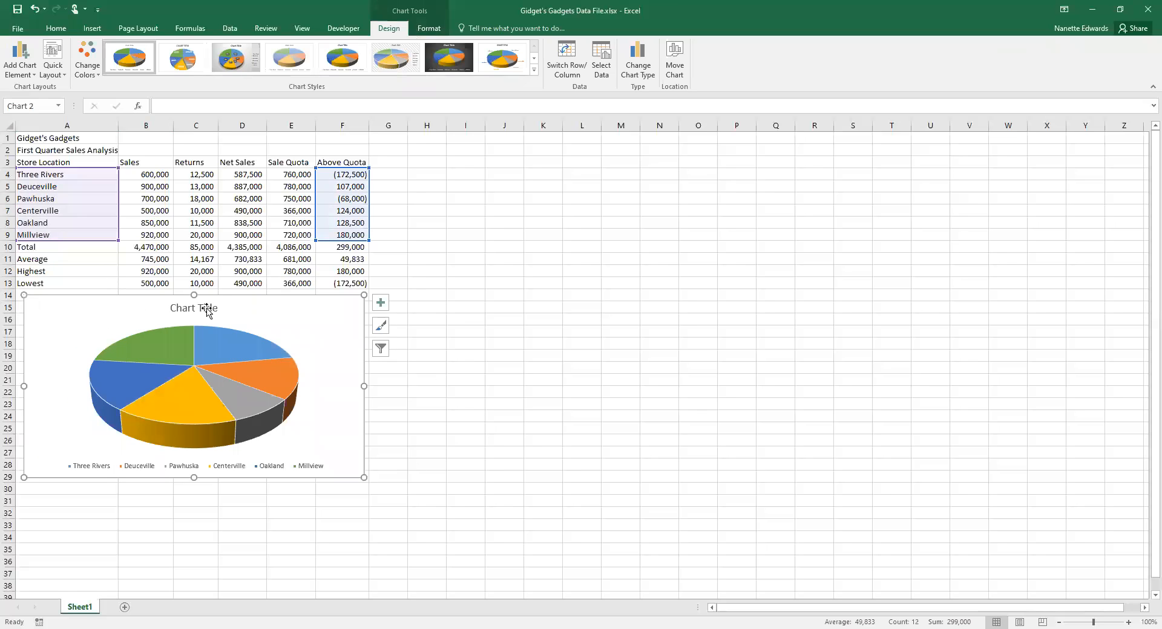
Replace the pie chart's placeholder title with "First Quarter Sales Analysis"
{"action": "double_click", "coordinate": [207, 309]}
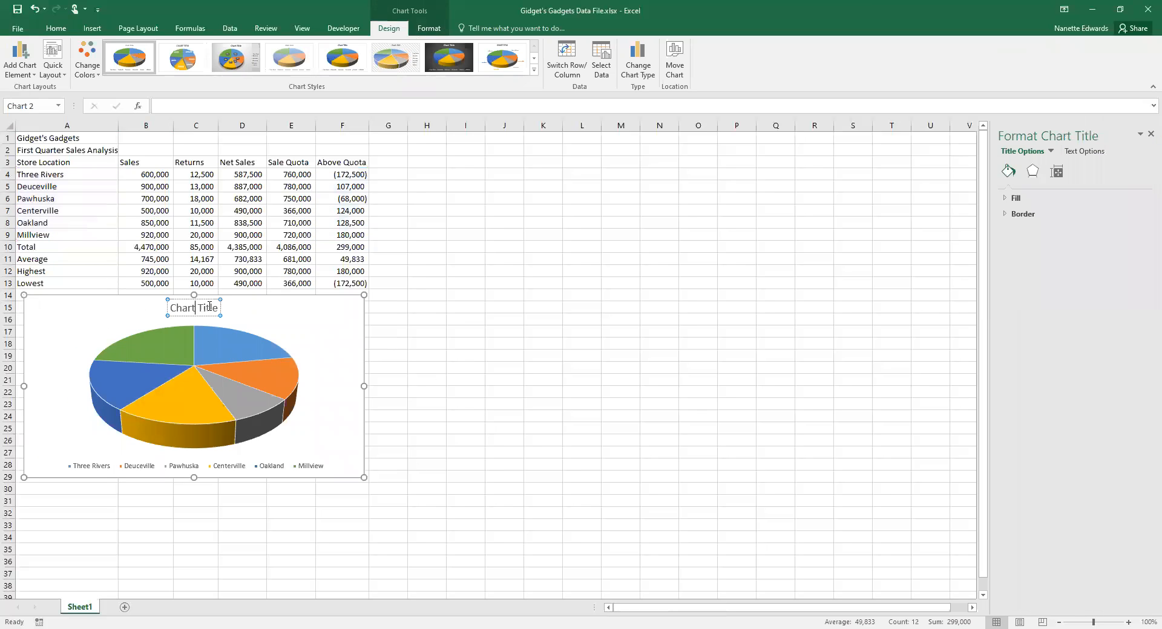
{"action": "left_click_drag", "start_coordinate": [219, 308], "coordinate": [169, 308]}
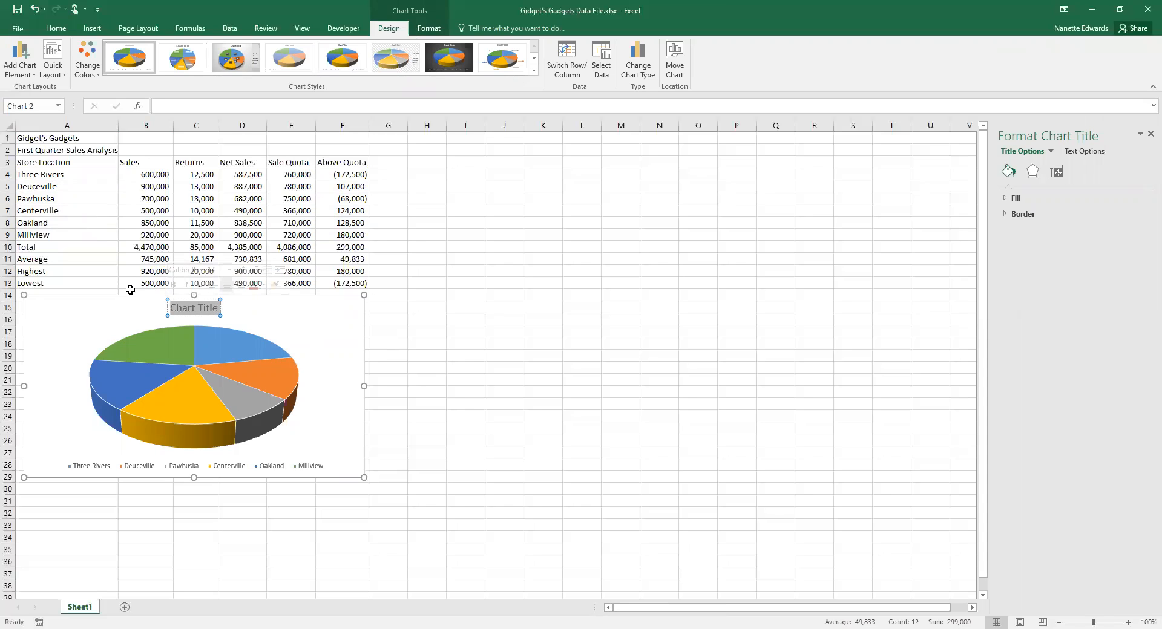
{"action": "type", "text": "Fi"}
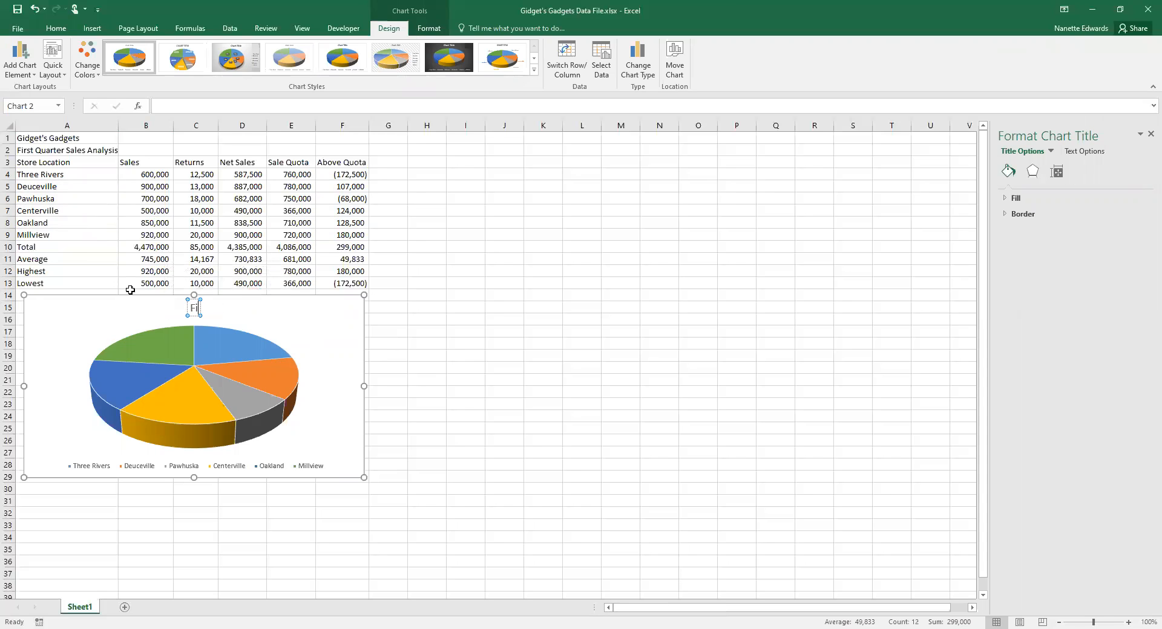
{"action": "type", "text": "rst Quarter Sale"}
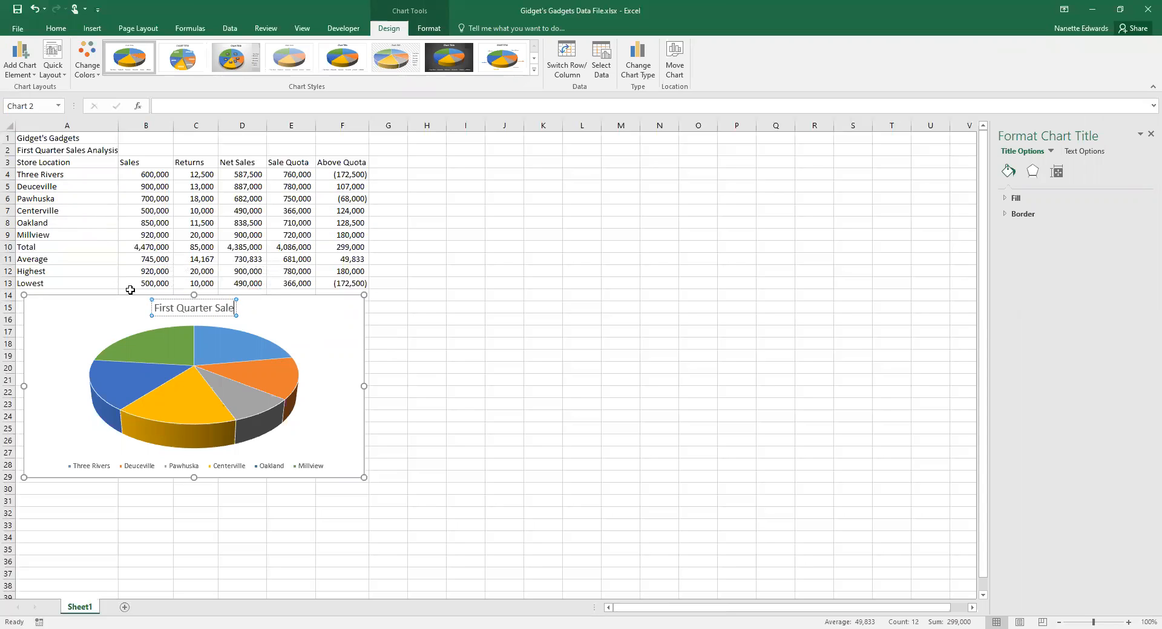
{"action": "type", "text": "s A"}
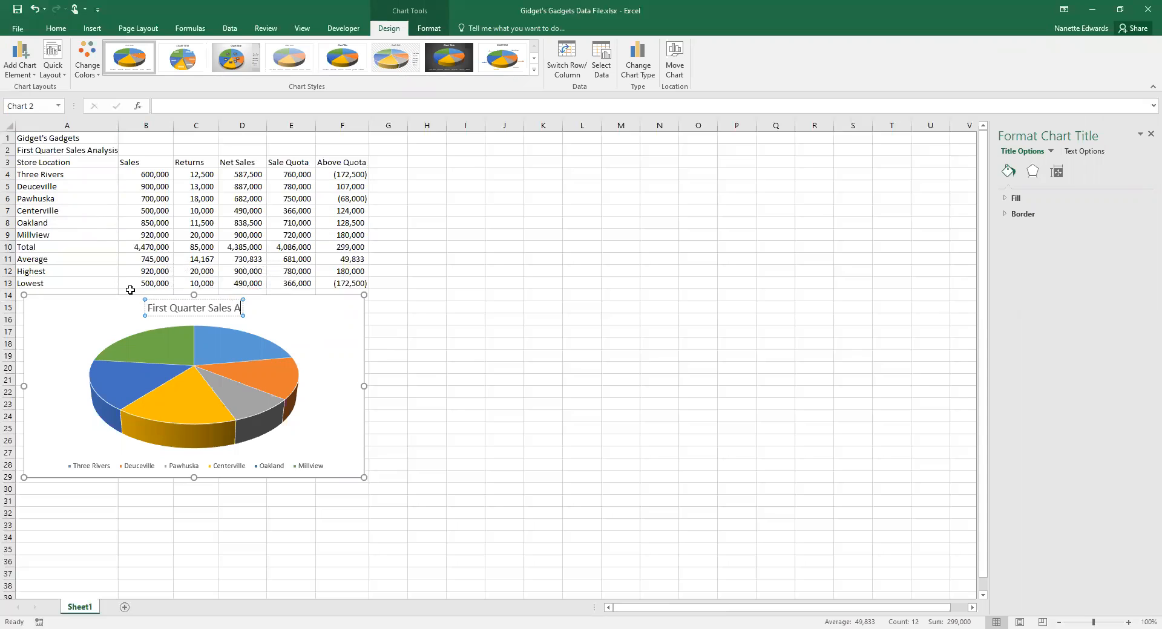
{"action": "type", "text": "nalsys"}
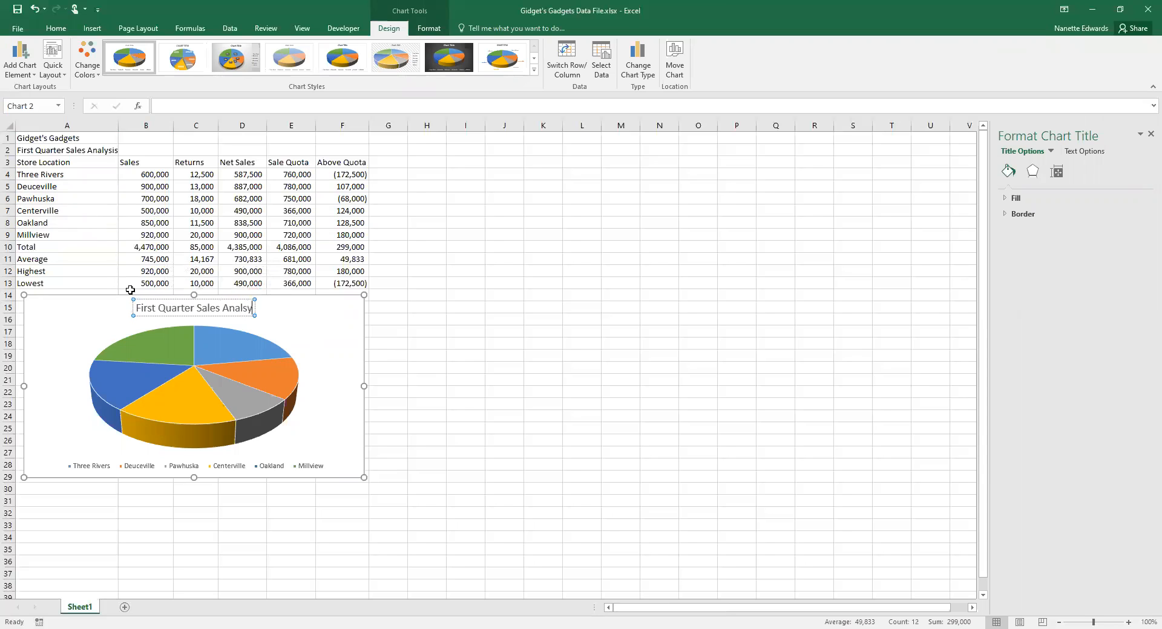
{"action": "key", "text": "BackSpace"}
{"action": "key", "text": "BackSpace"}
{"action": "type", "text": "i"}
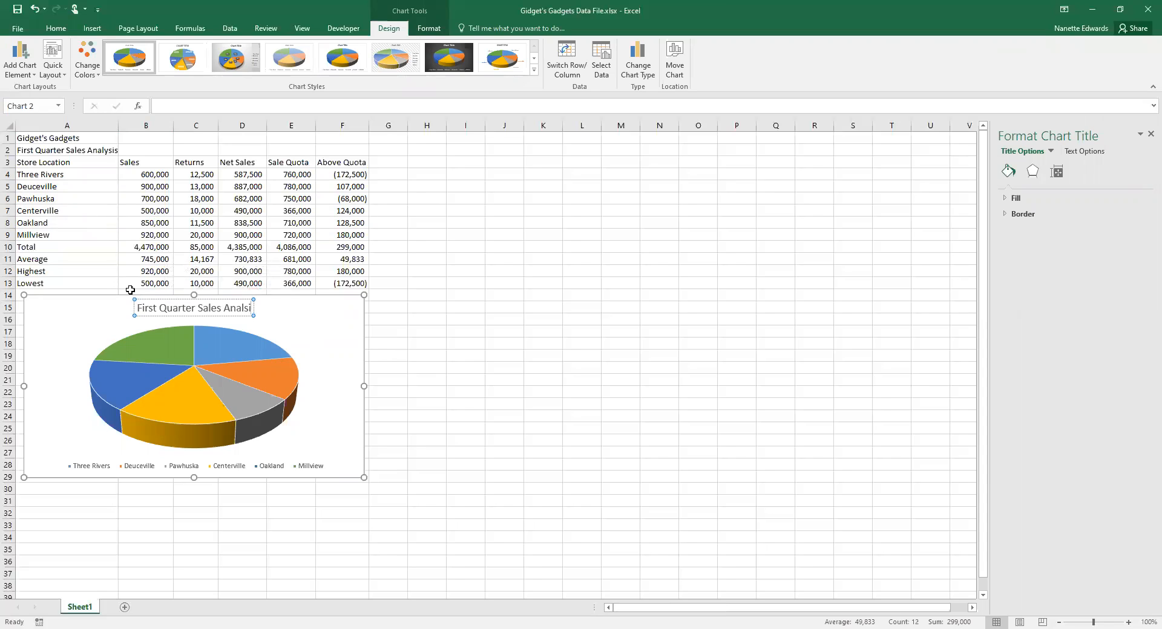
{"action": "key", "text": "BackSpace"}
{"action": "key", "text": "BackSpace"}
{"action": "type", "text": "ysi"}
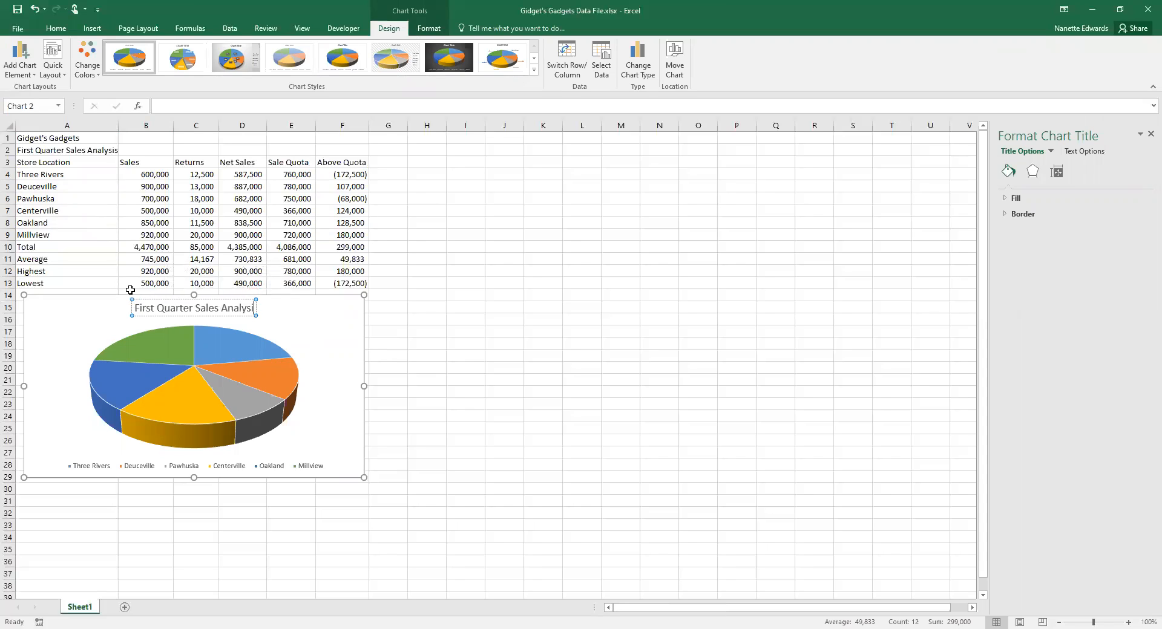
{"action": "type", "text": "s"}
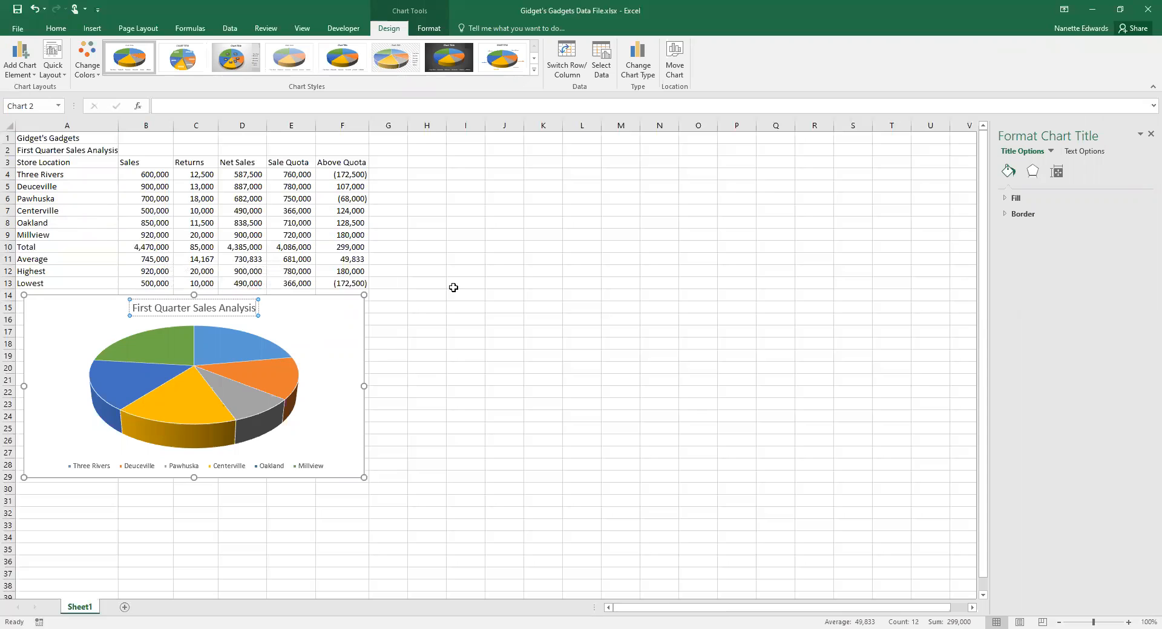
{"action": "left_click", "coordinate": [350, 343]}
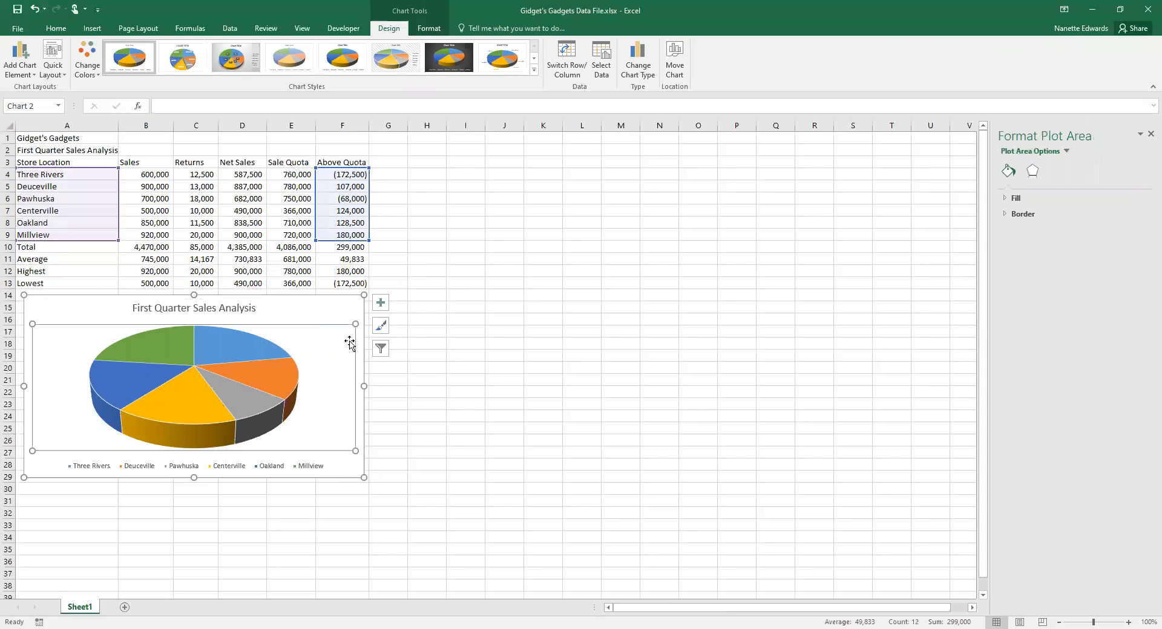
Add data labels to the pie chart at the Outside End position and deselect the chart
{"action": "left_click", "coordinate": [315, 310]}
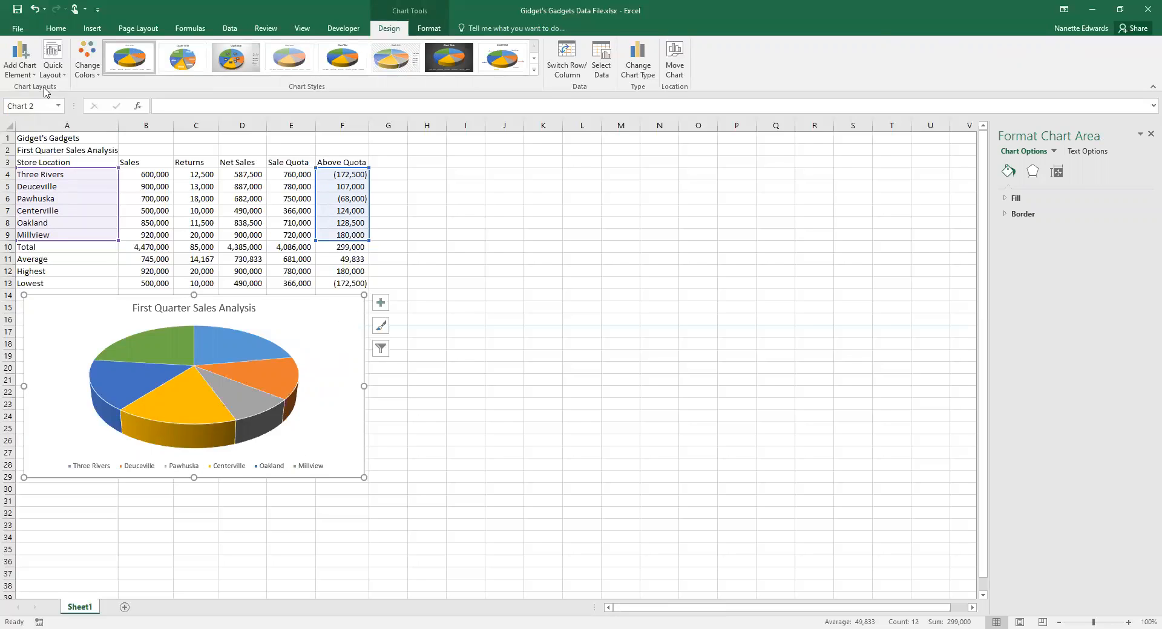
{"action": "left_click", "coordinate": [18, 77]}
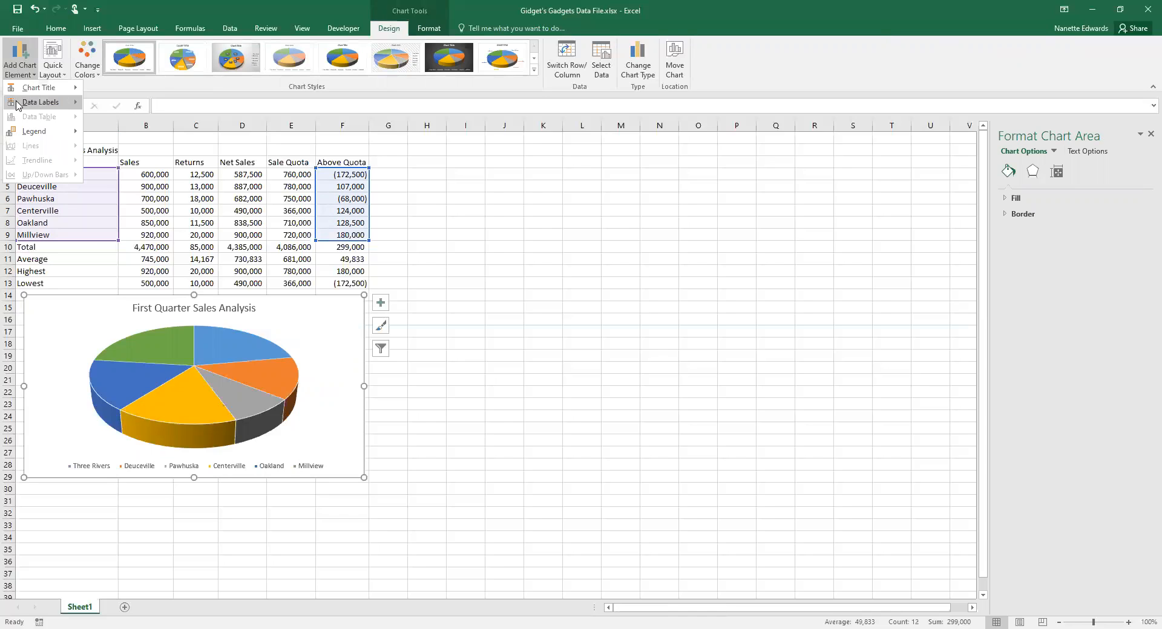
{"action": "mouse_move", "coordinate": [16, 105]}
{"action": "mouse_move", "coordinate": [65, 104]}
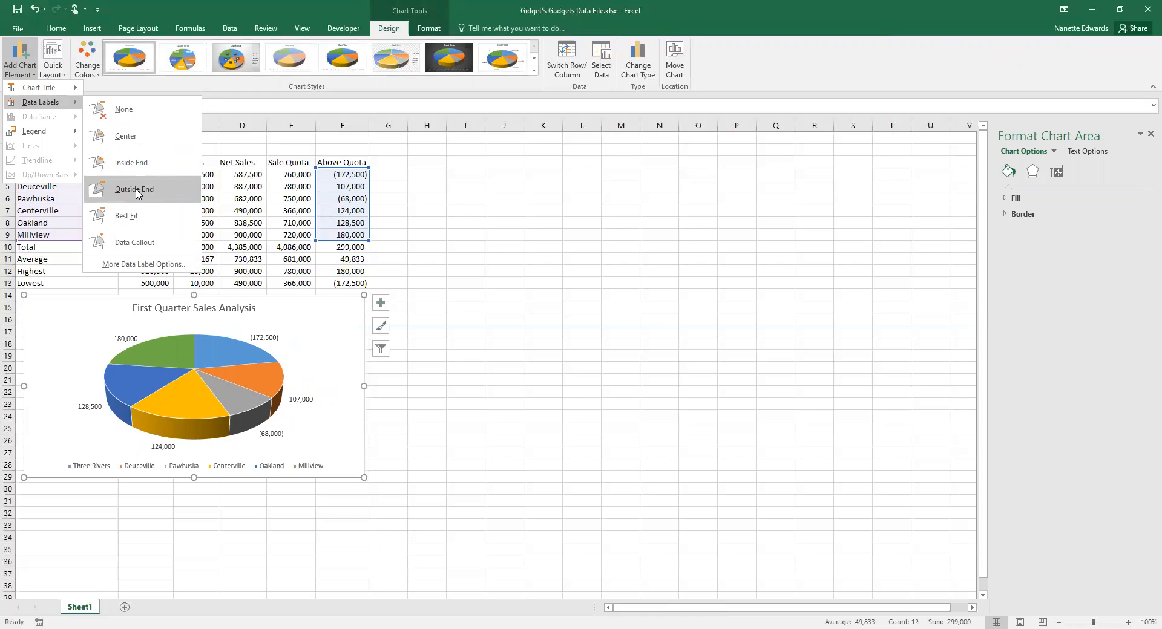
{"action": "left_click", "coordinate": [135, 190]}
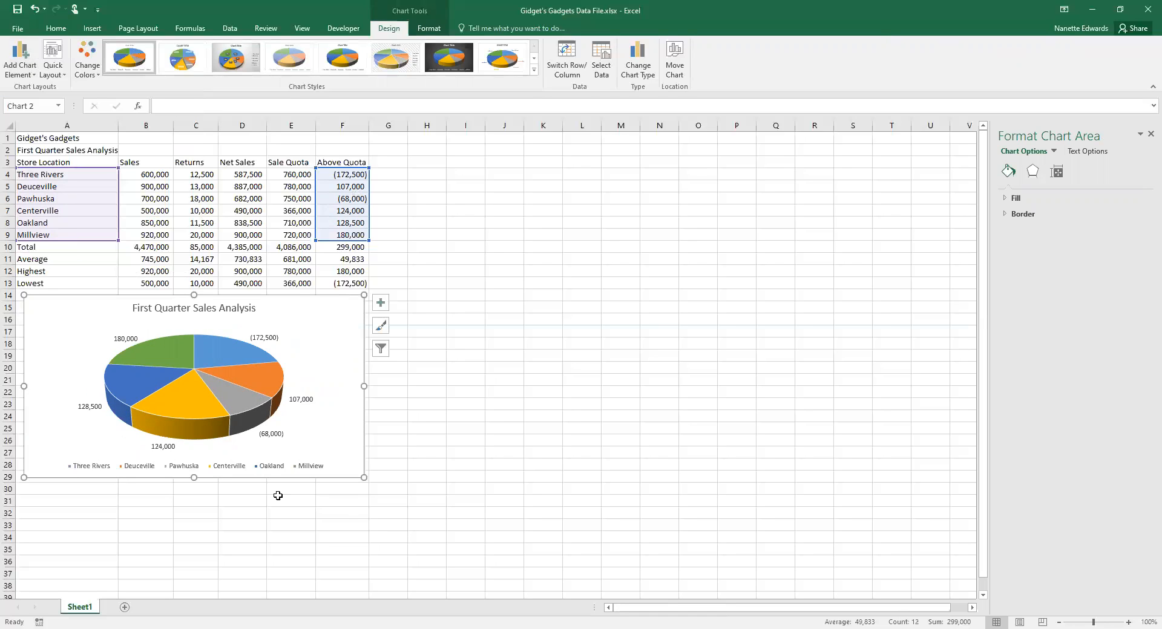
{"action": "left_click", "coordinate": [451, 442]}
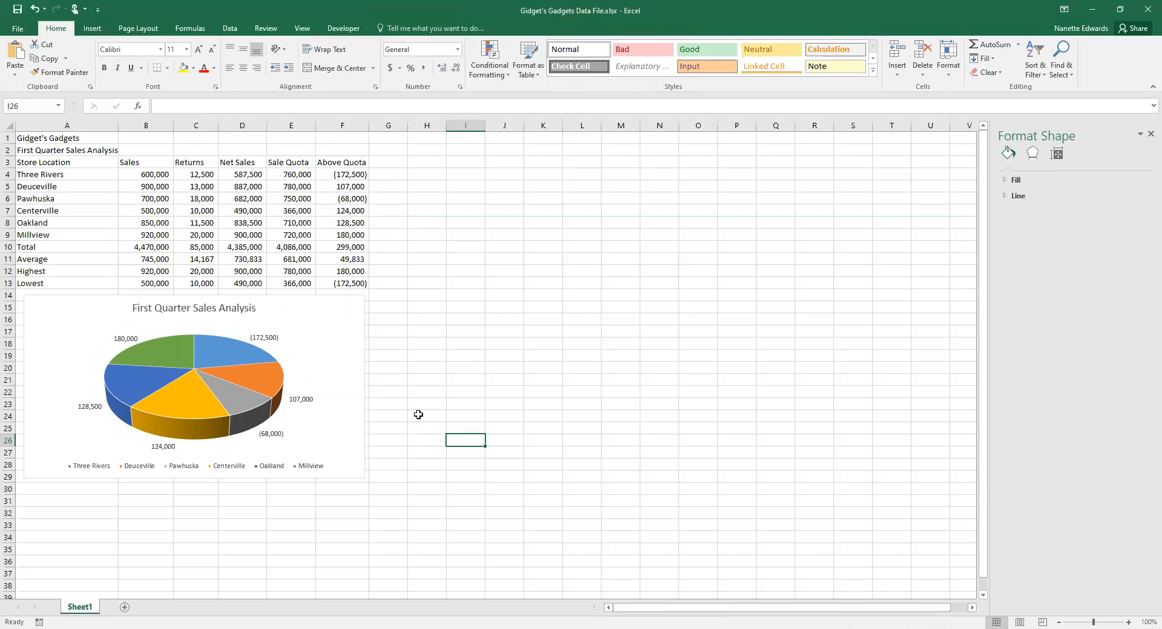
Save a copy of the workbook in the TDT1 folder as "Gidget's Gadgets Data Completed.xlsx"
{"action": "left_click", "coordinate": [18, 31]}
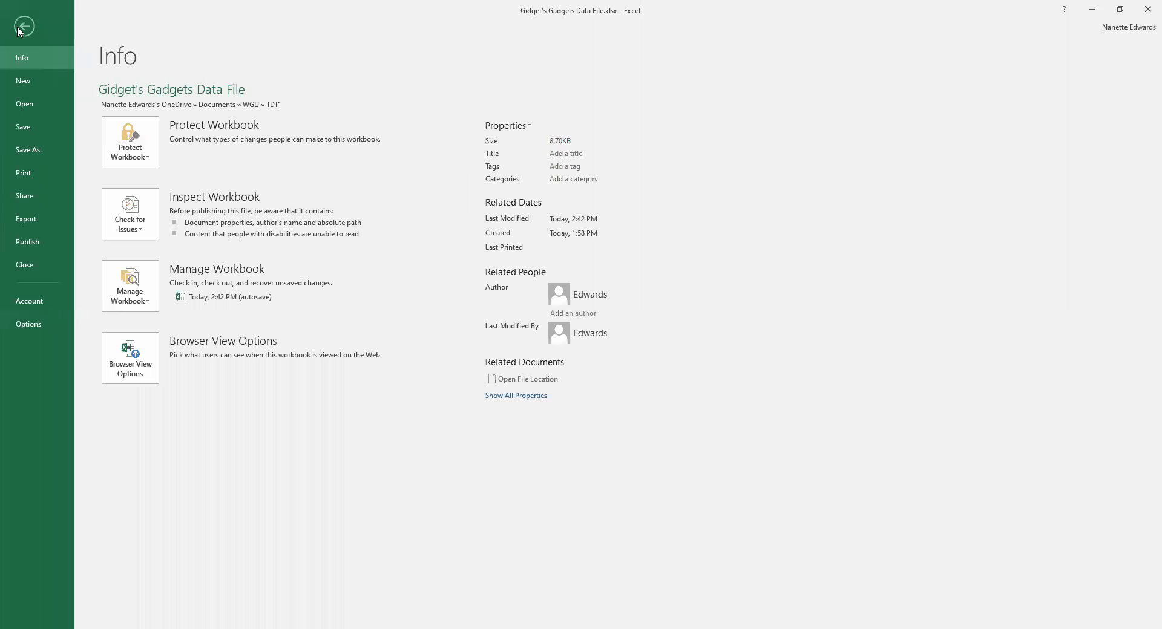
{"action": "left_click", "coordinate": [20, 153]}
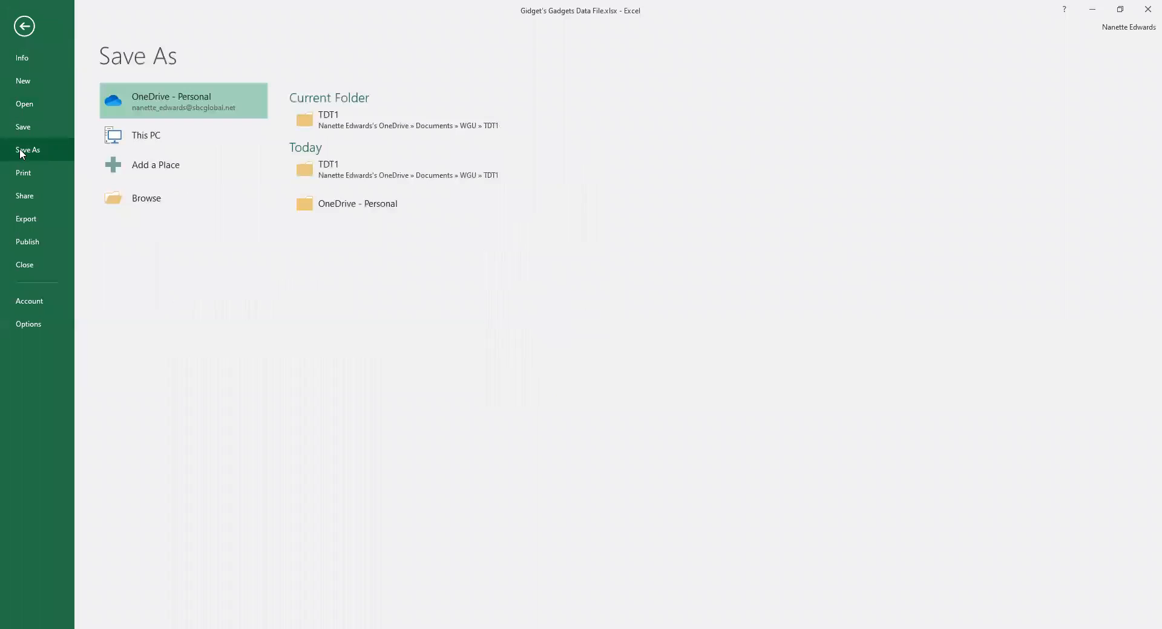
{"action": "left_click", "coordinate": [322, 120]}
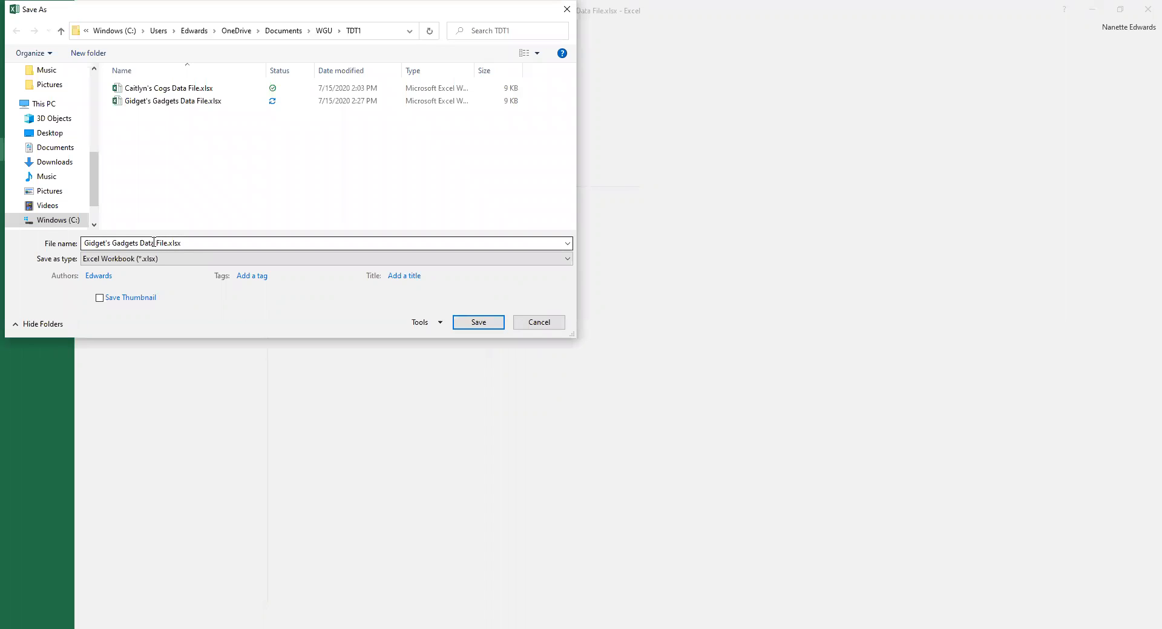
{"action": "left_click", "coordinate": [162, 242]}
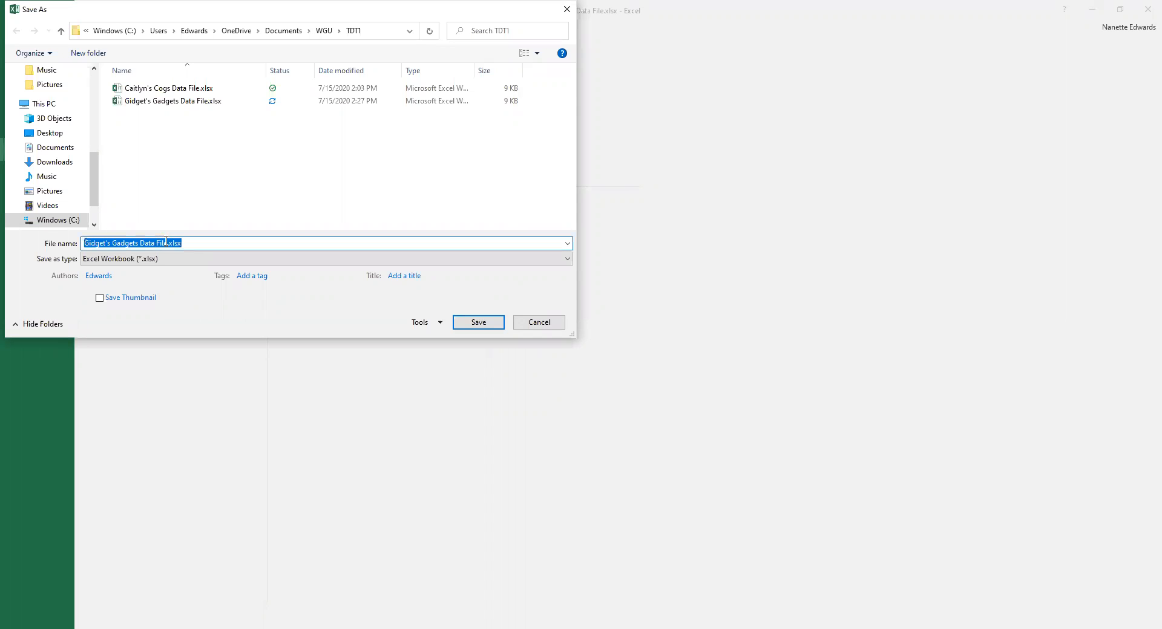
{"action": "left_click", "coordinate": [165, 242]}
{"action": "left_click_drag", "start_coordinate": [167, 242], "coordinate": [155, 243]}
{"action": "type", "text": "Completed"}
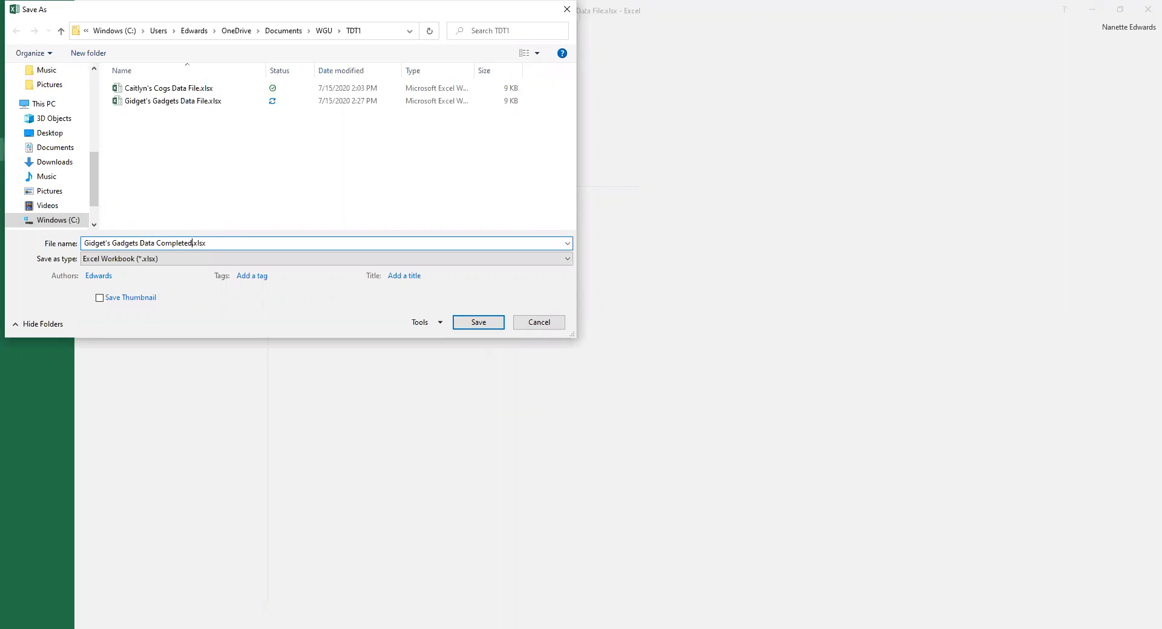
{"action": "left_click", "coordinate": [479, 322]}
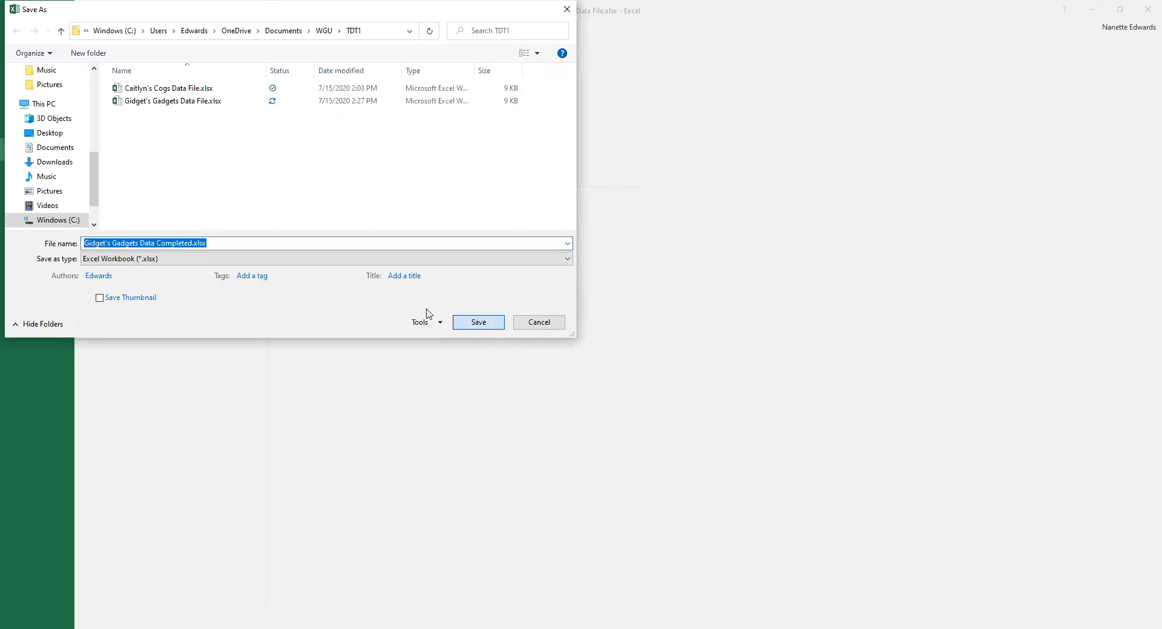